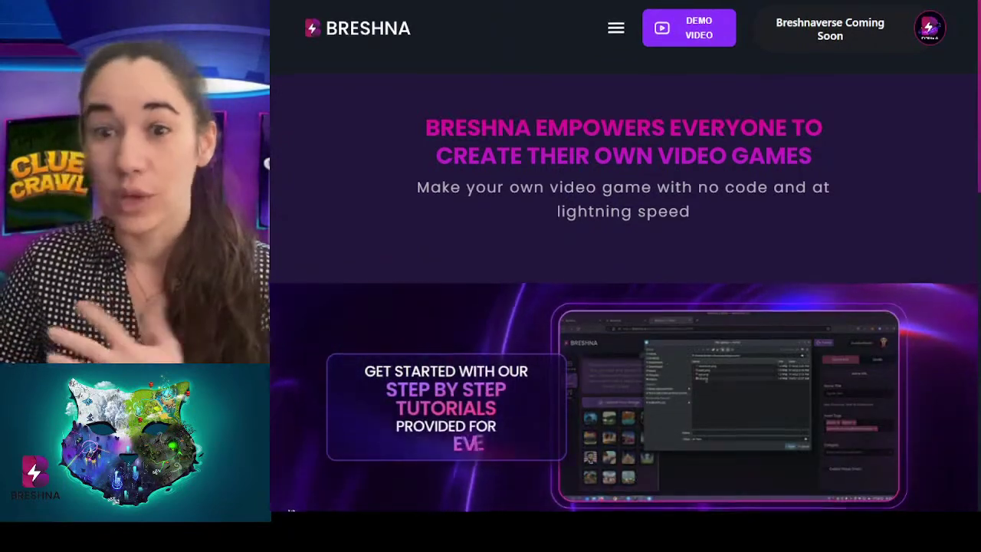
- Scroll the Make A Game Now template grid to bring the Puzzle Peel card into view
scroll(626, 276, "down", 7)
scroll(622, 306, "down", 10)
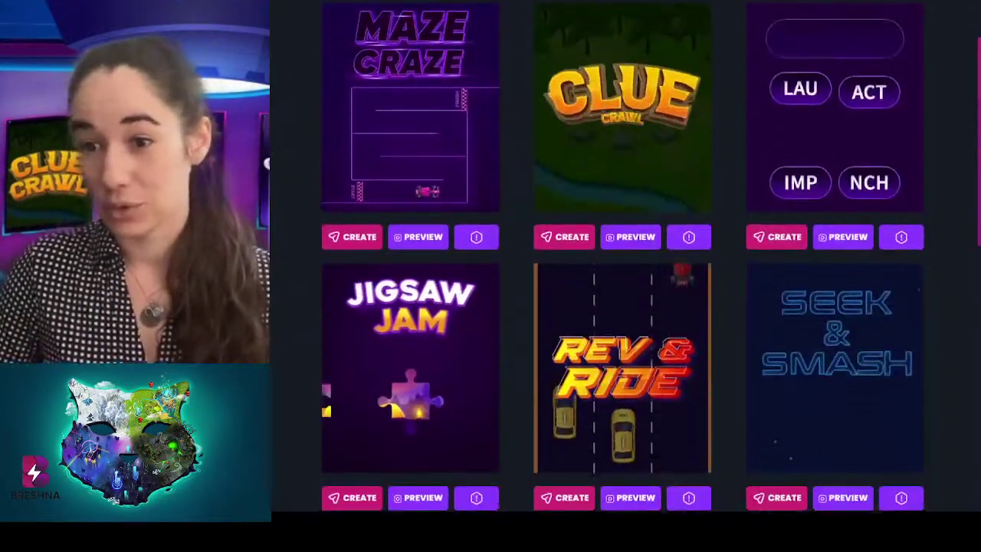
scroll(622, 276, "down", 8)
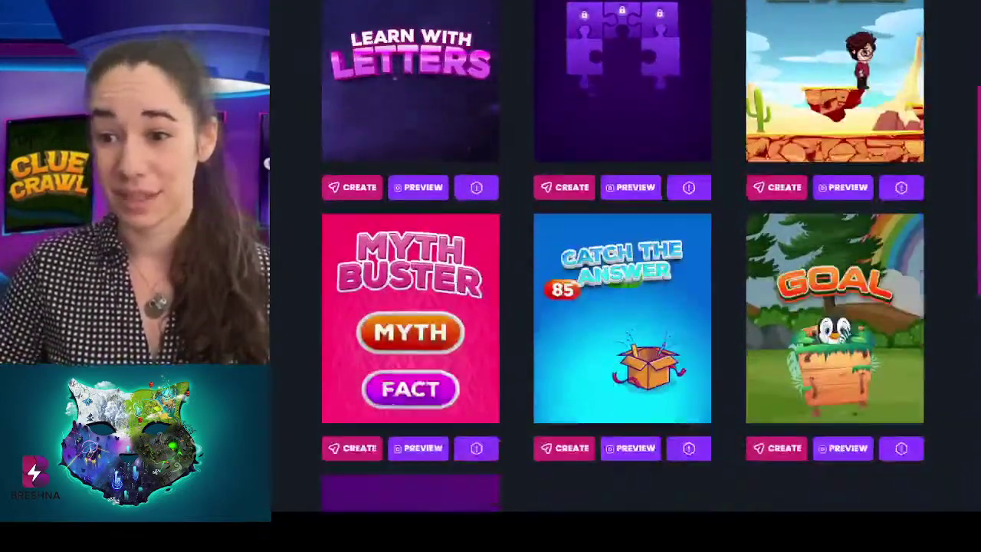
scroll(622, 276, "up", 4)
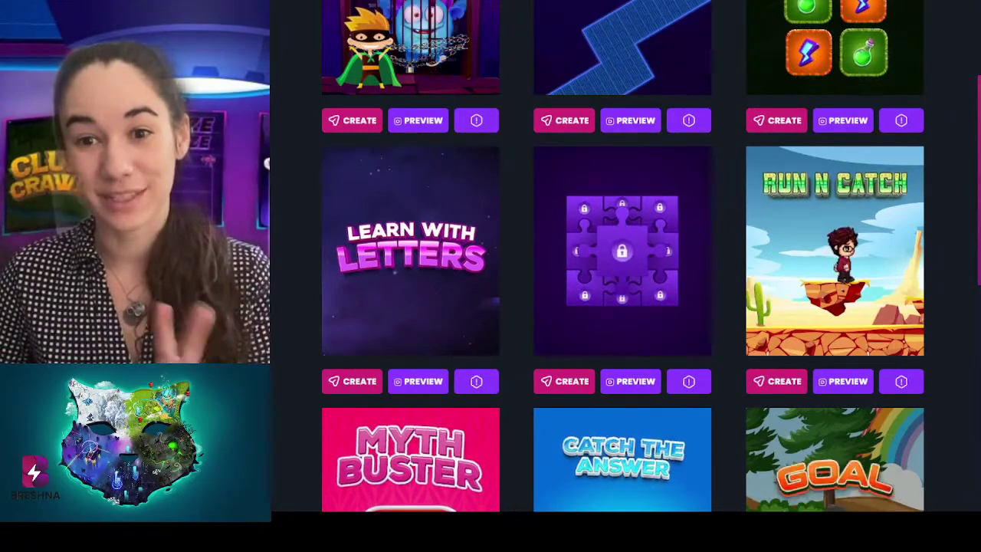
scroll(623, 260, "up", 5)
scroll(623, 260, "up", 15)
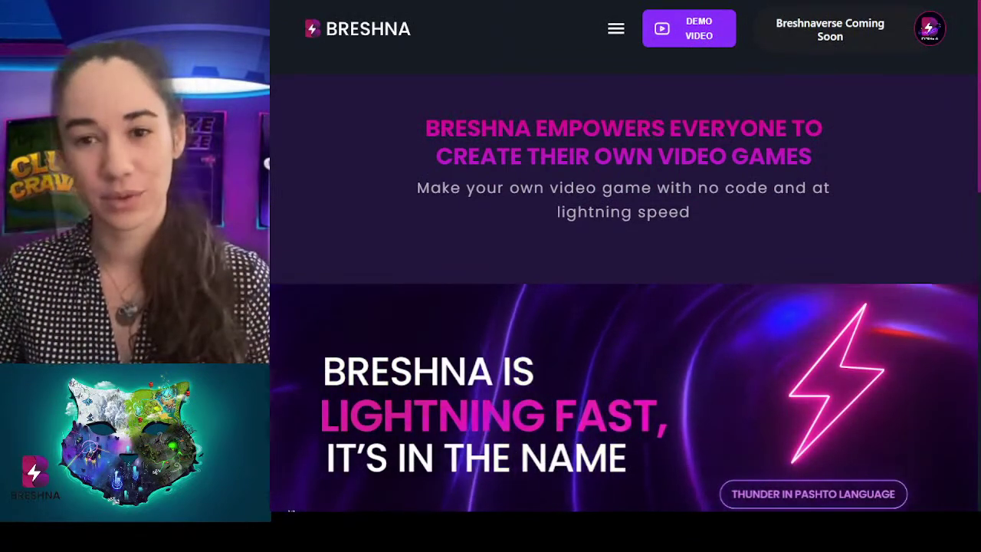
scroll(622, 261, "down", 5)
scroll(622, 261, "down", 10)
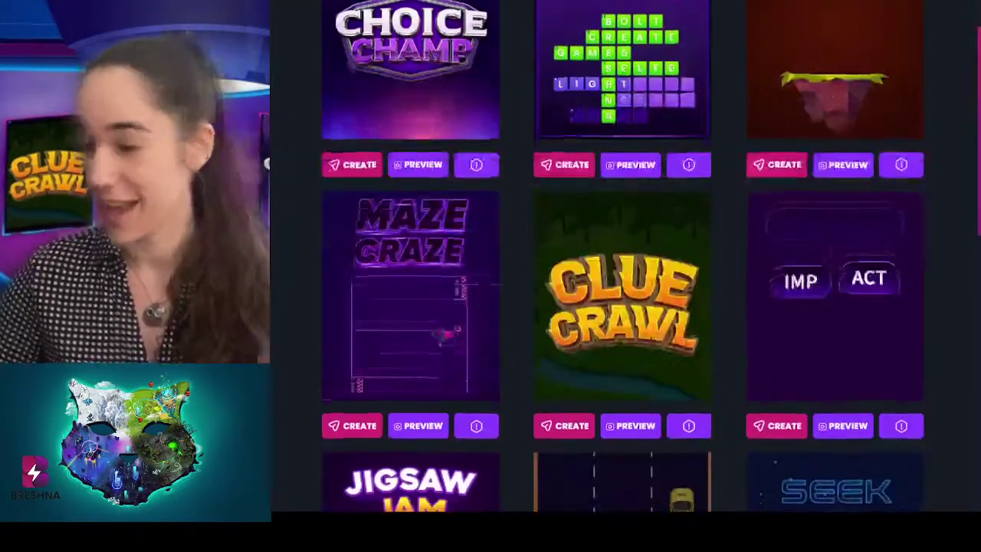
scroll(622, 260, "down", 10)
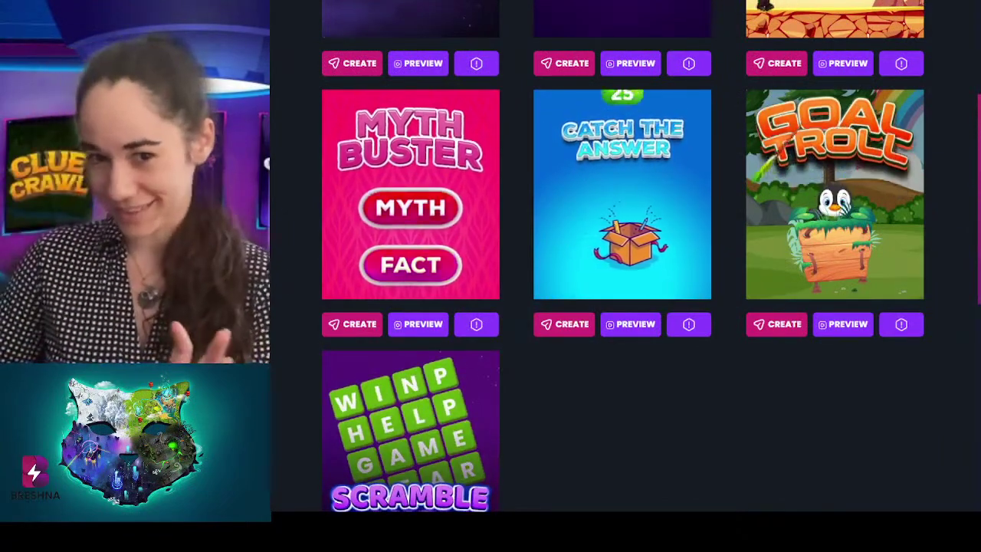
scroll(624, 256, "up", 15)
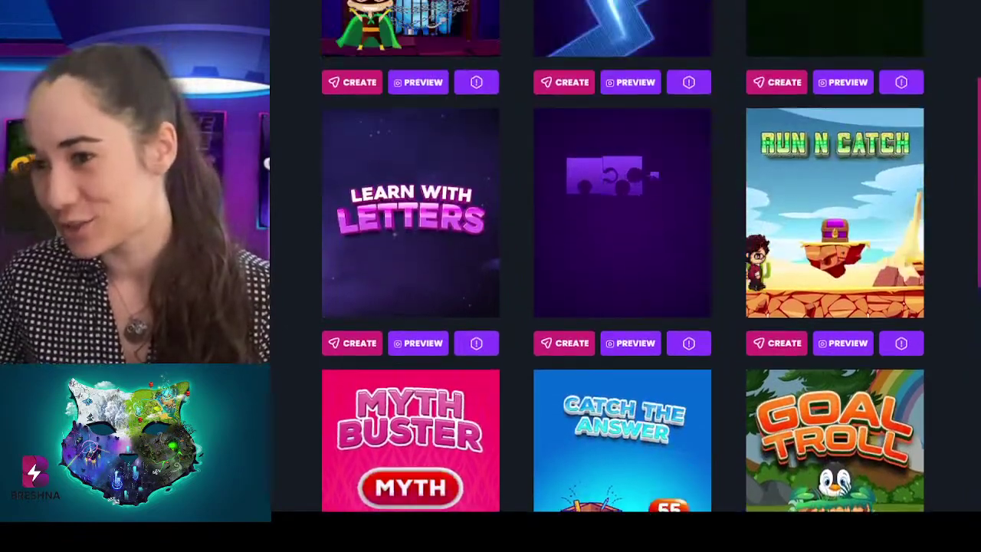
scroll(624, 256, "up", 10)
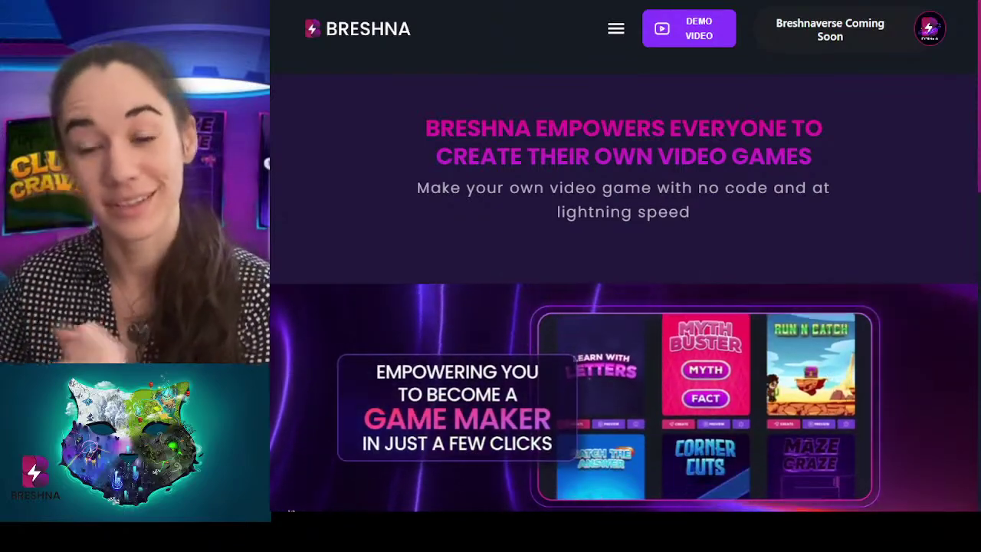
scroll(625, 306, "down", 10)
scroll(625, 253, "down", 10)
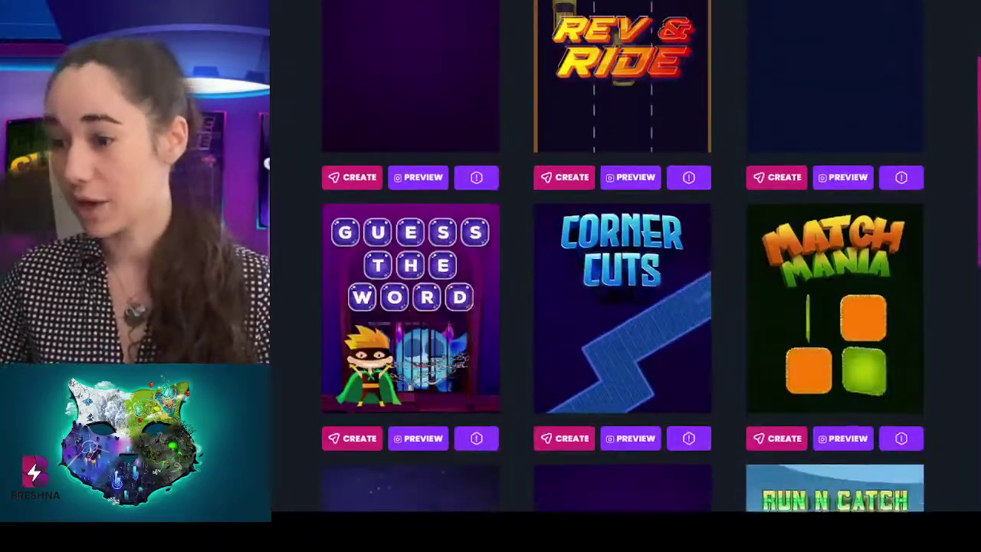
scroll(625, 253, "up", 2)
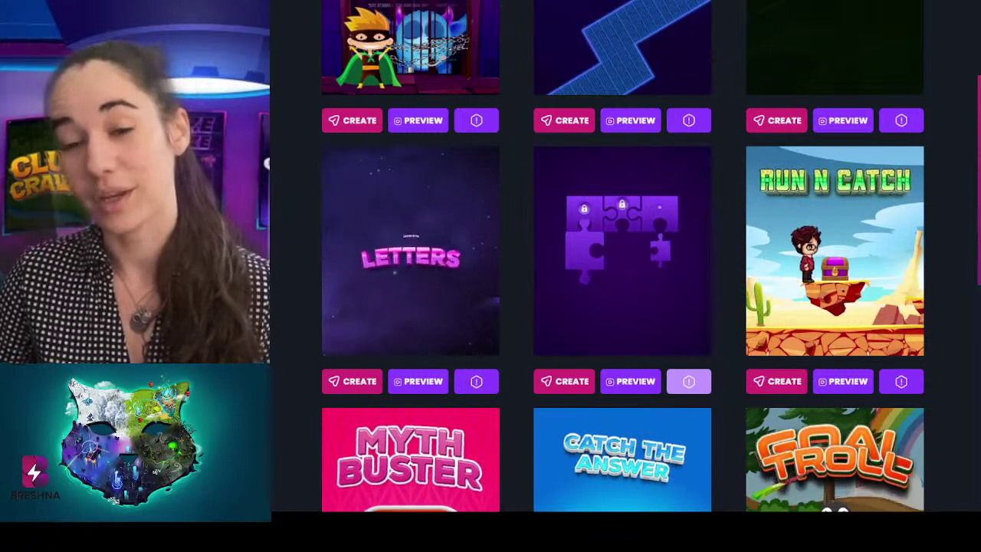
- Check the Puzzle Peel description, then create a new game from that template
left_click(688, 382)
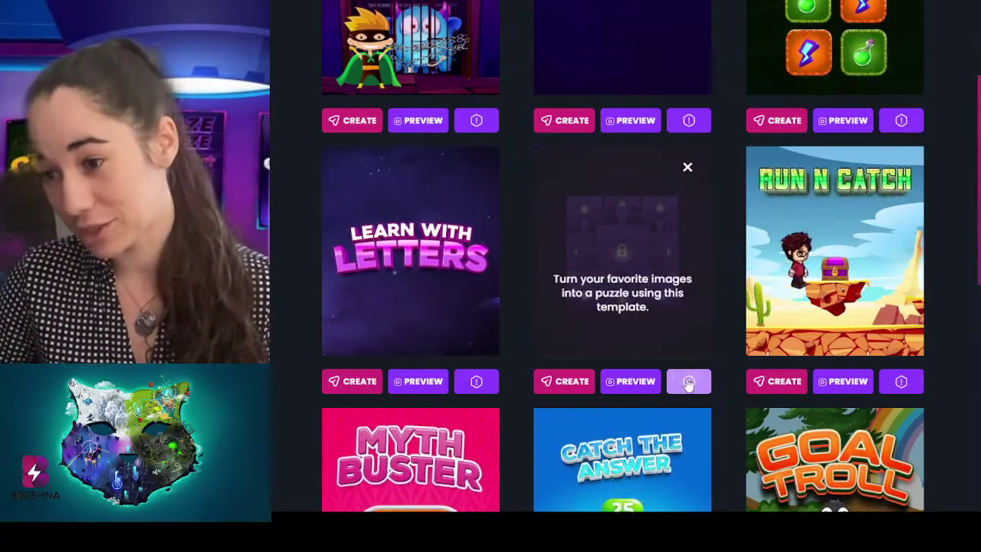
left_click(689, 381)
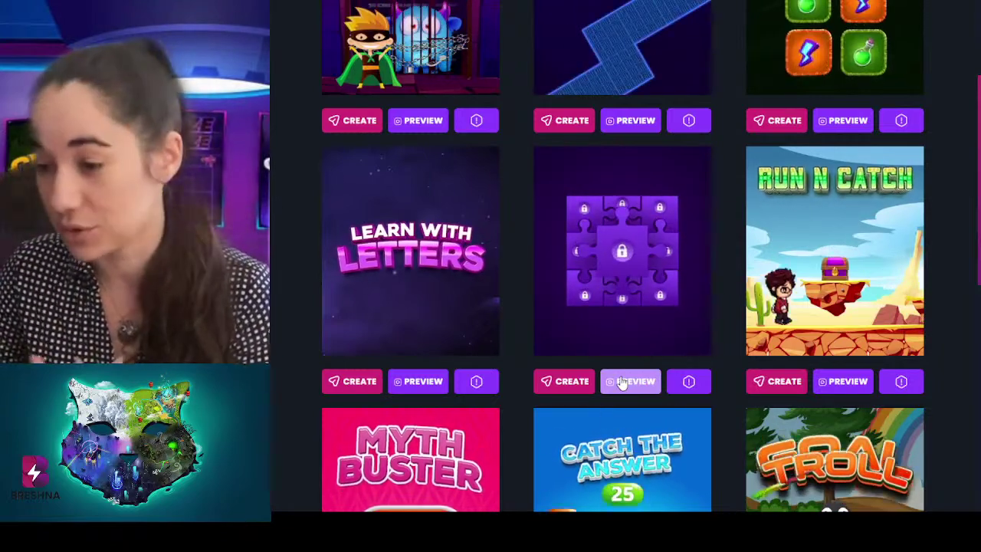
left_click(581, 381)
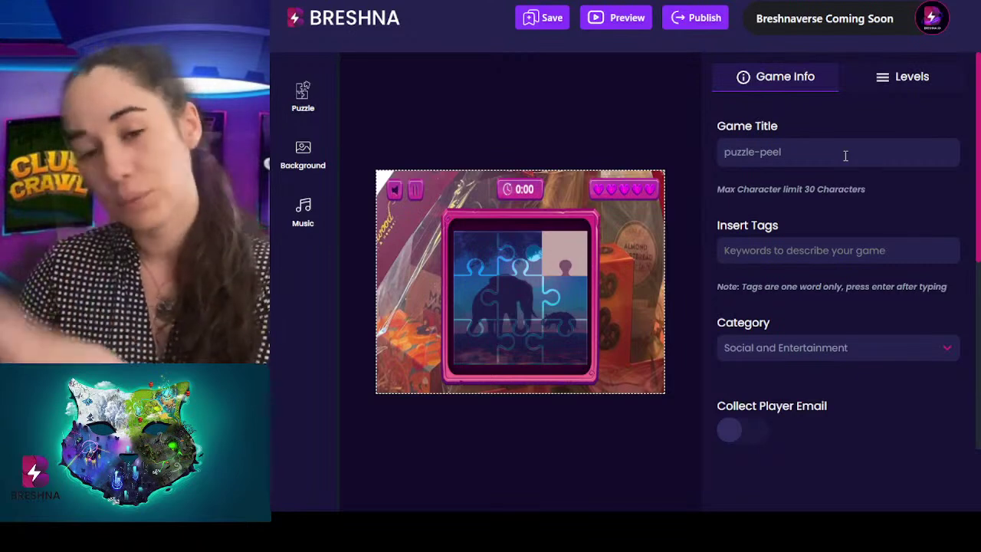
- Look over the Game Info panel, then switch to the Levels settings
scroll(845, 153, "down", 1)
scroll(845, 155, "down", 3)
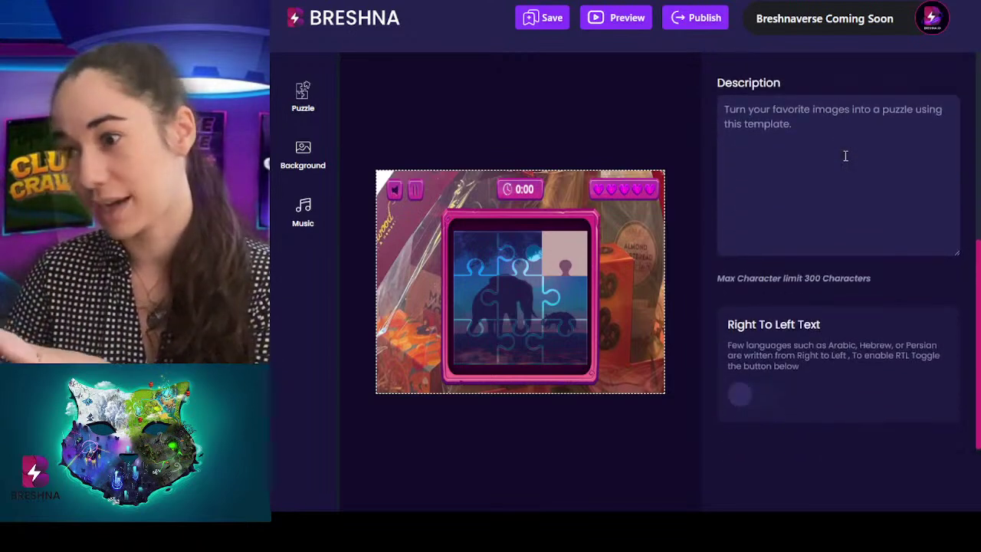
scroll(845, 155, "up", 5)
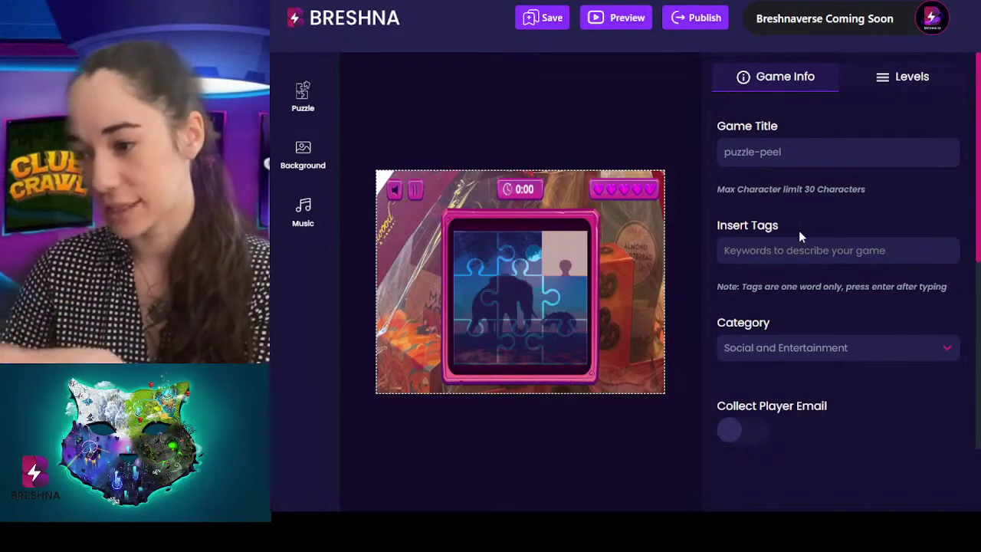
scroll(799, 230, "down", 1)
scroll(906, 59, "up", 1)
left_click(901, 76)
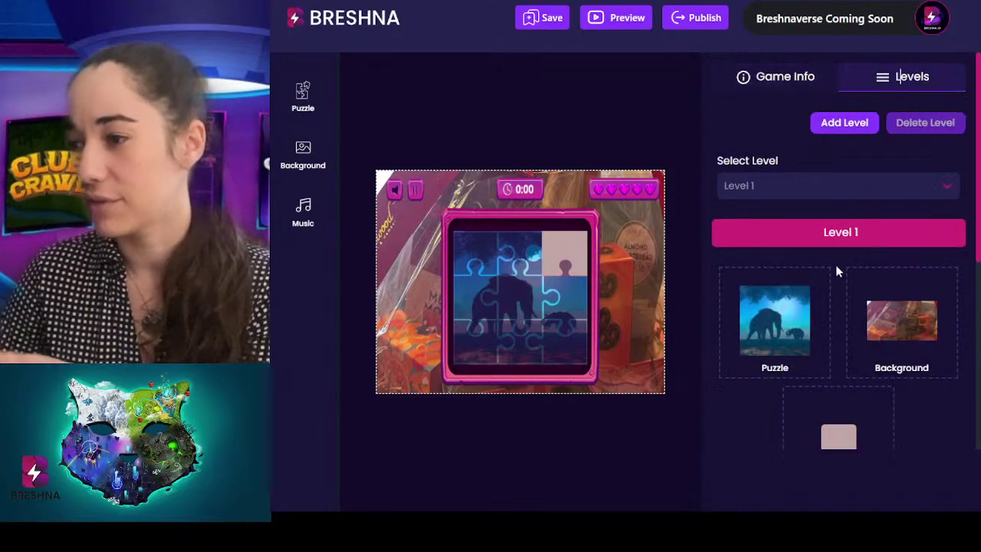
- Review Level 1's settings and open the Puzzle image library
scroll(837, 270, "down", 4)
scroll(824, 328, "down", 2)
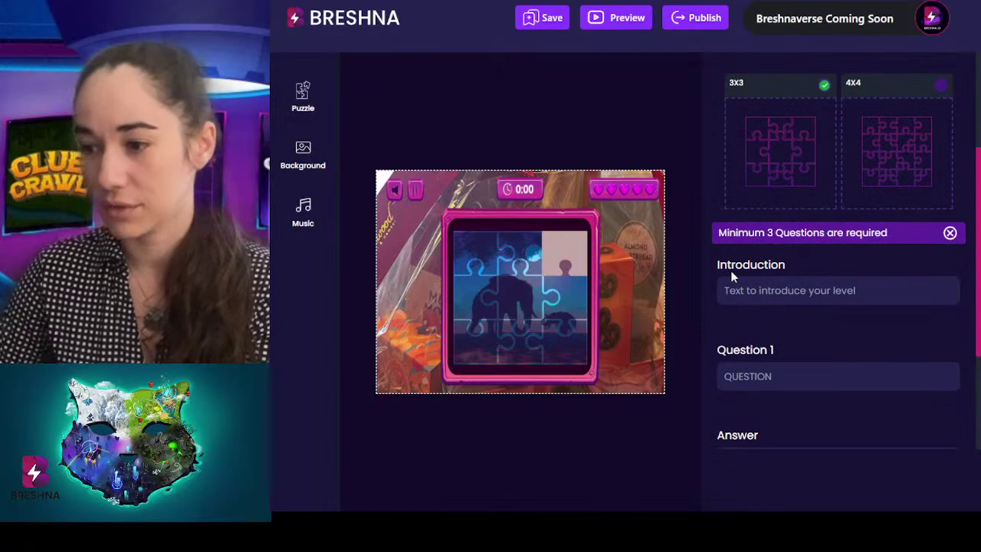
scroll(803, 361, "down", 3)
scroll(789, 339, "up", 9)
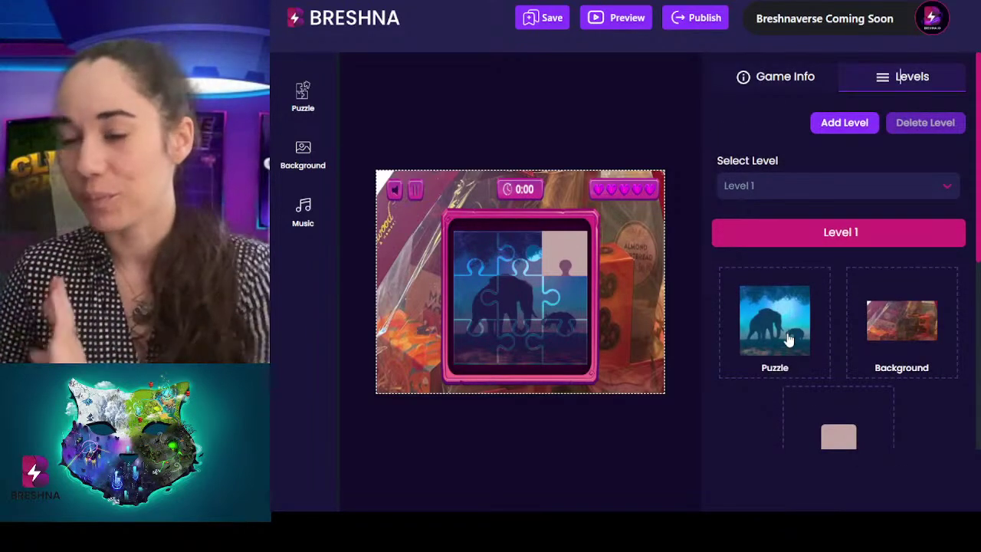
left_click(303, 95)
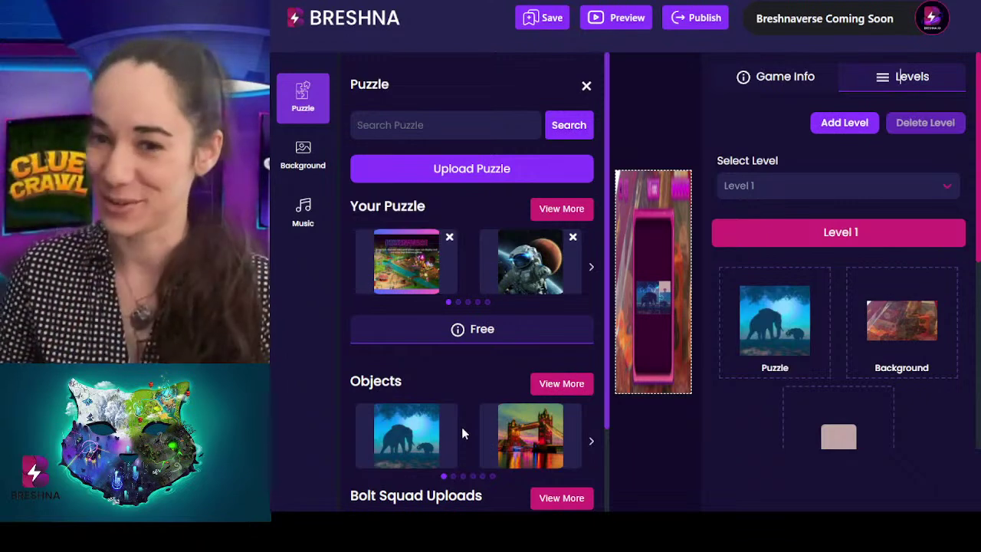
- Open Upload Puzzle and highlight its 1024 X 1024, PNG / JPG and 5 MB requirements
left_click(469, 169)
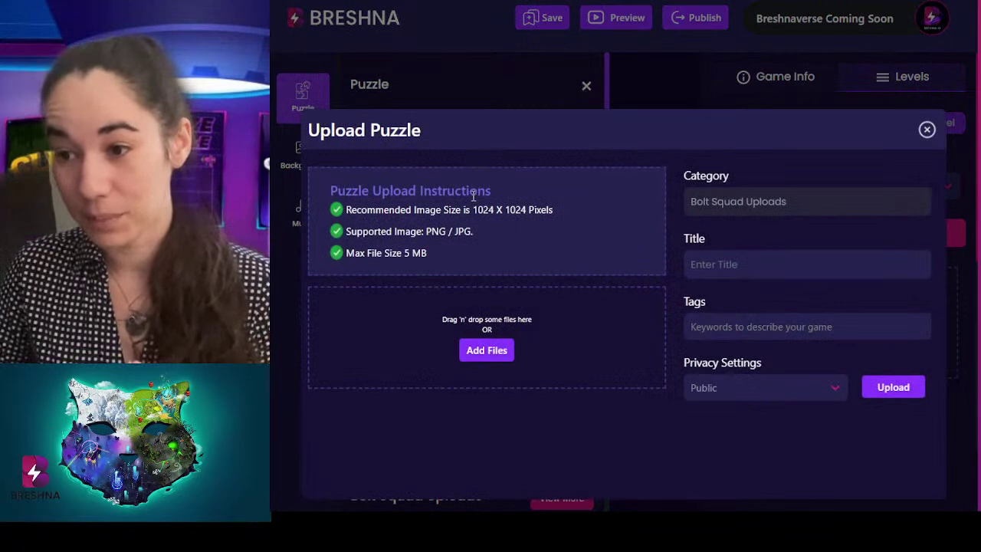
left_click_drag(547, 208, 469, 213)
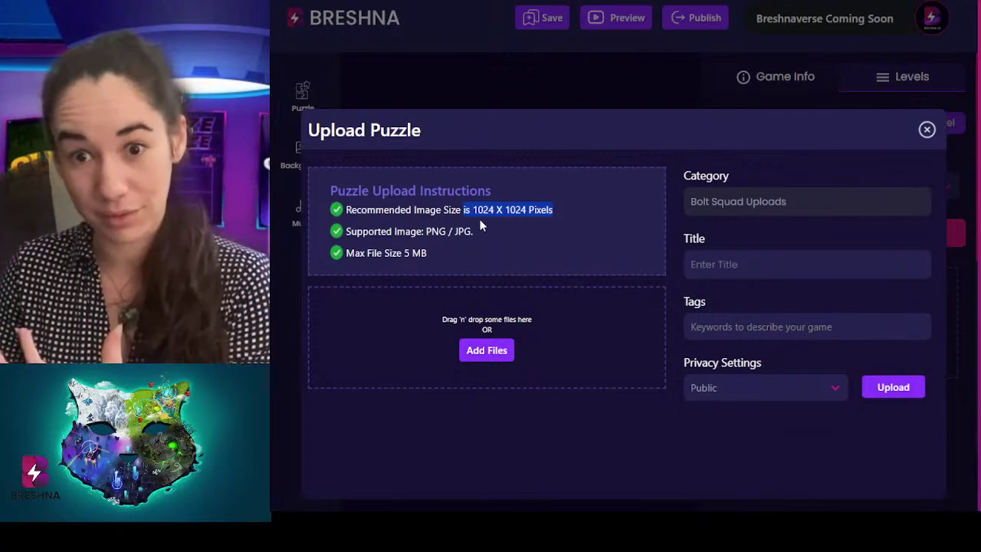
left_click_drag(457, 235, 469, 233)
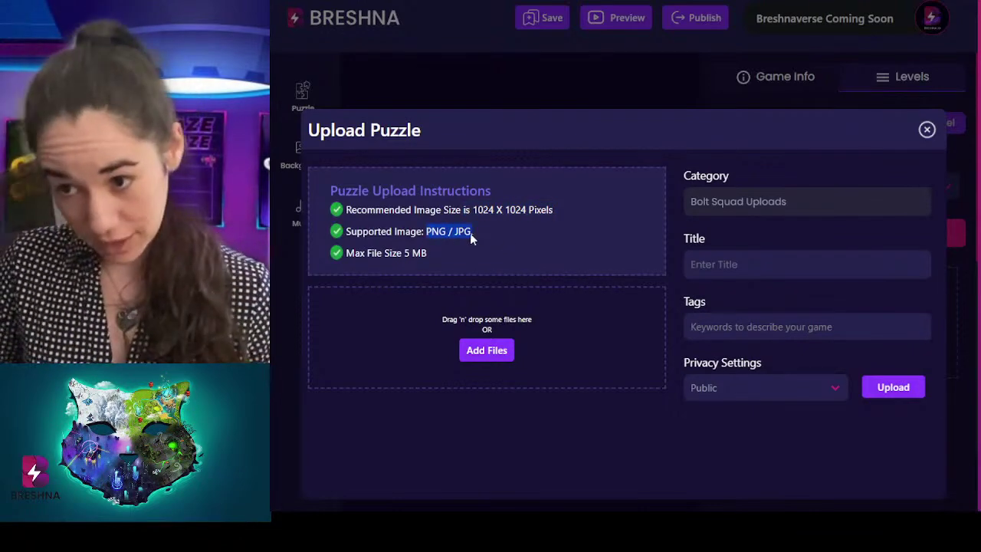
left_click_drag(400, 261, 434, 273)
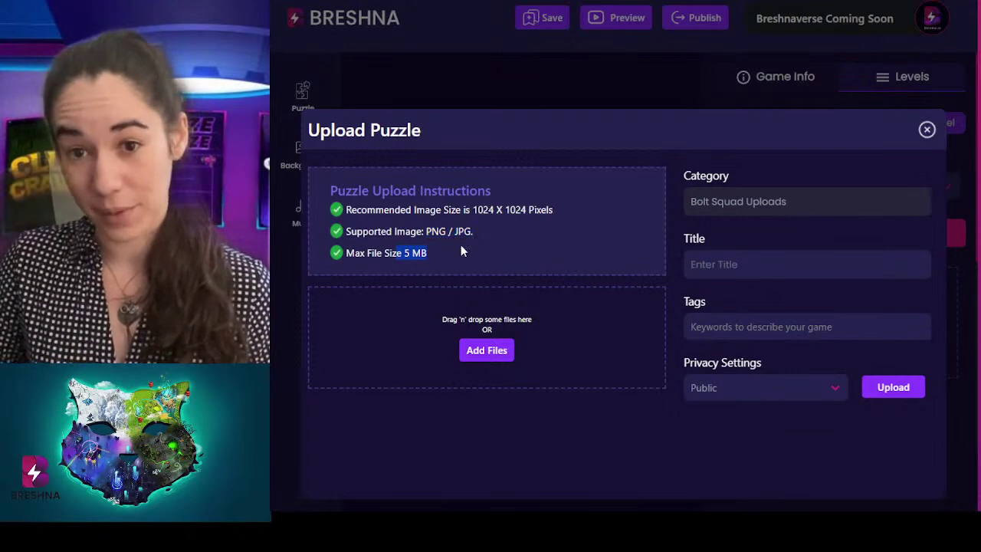
left_click(460, 245)
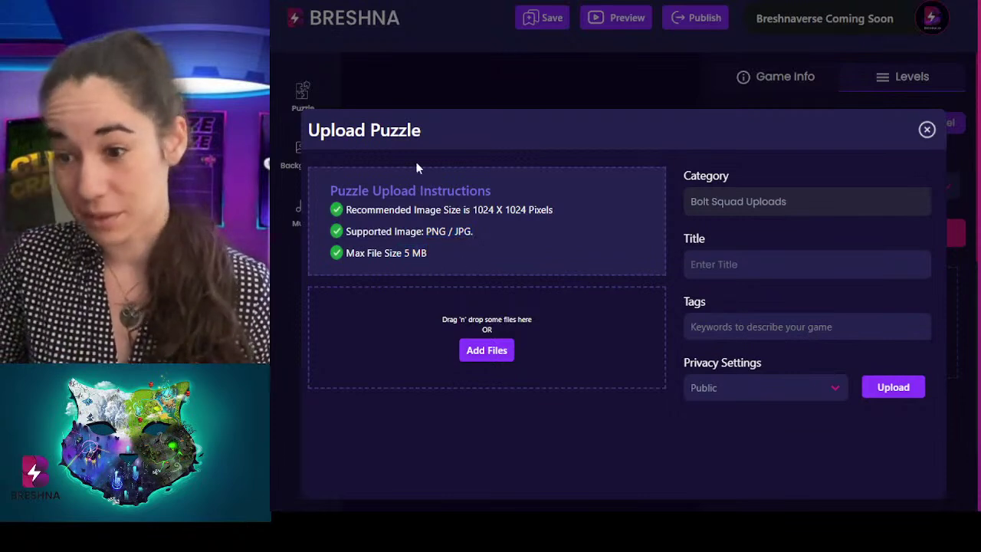
- Try Add Files, then select the upload form's Title and Tags fields
left_click(480, 359)
left_click(800, 266)
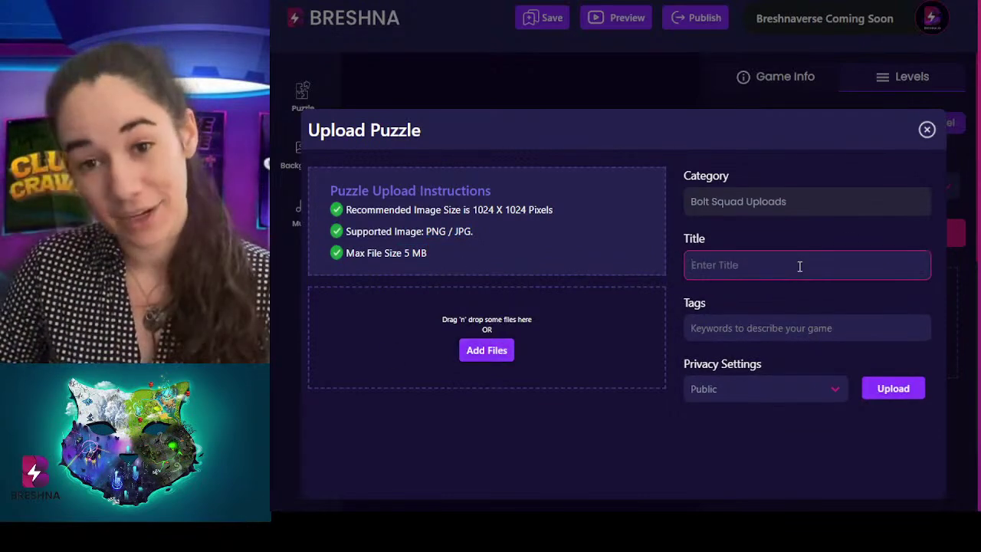
left_click(703, 343)
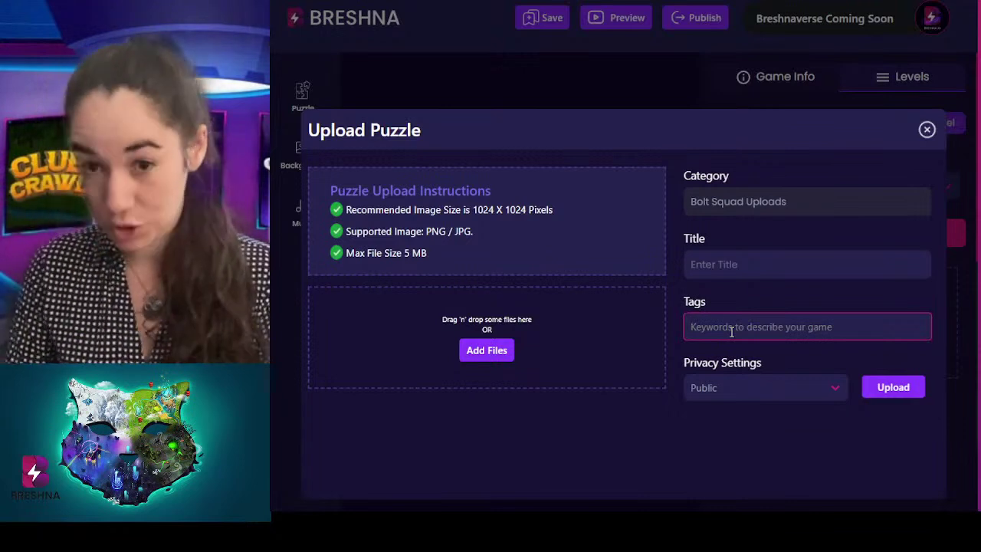
- Add the tags 'shoes', 'product drop' and 'company name' to the upload form
type("hoes")
key("Return")
type("produc")
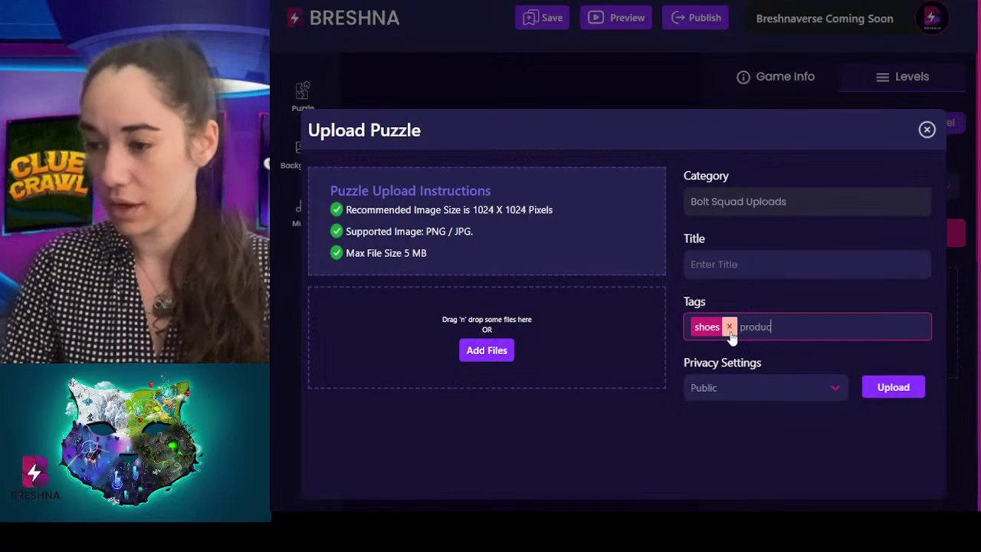
type("t drop")
key("Return")
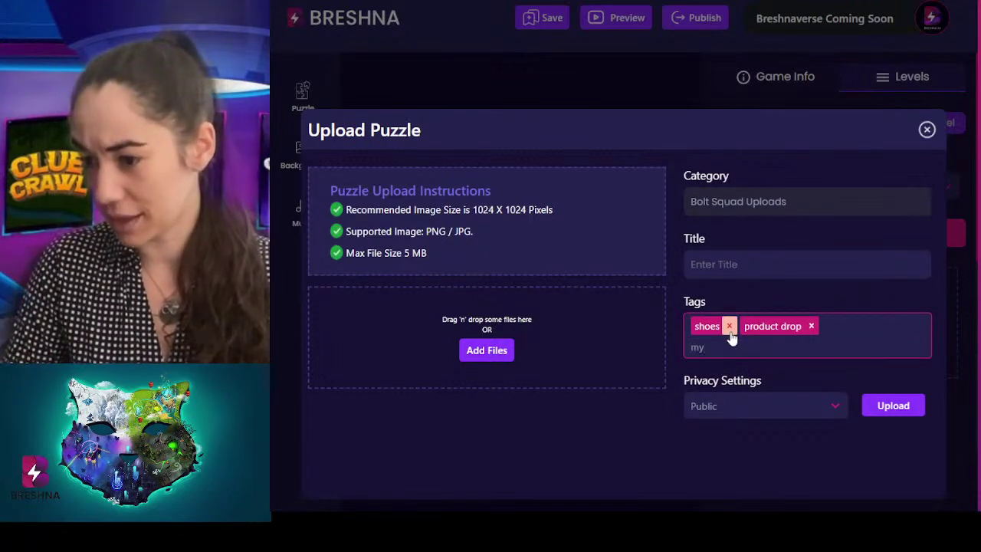
type("mycompan")
key("BackSpace")
key("BackSpace")
key("BackSpace")
key("BackSpace")
key("BackSpace")
key("BackSpace")
type("company name")
key("Return")
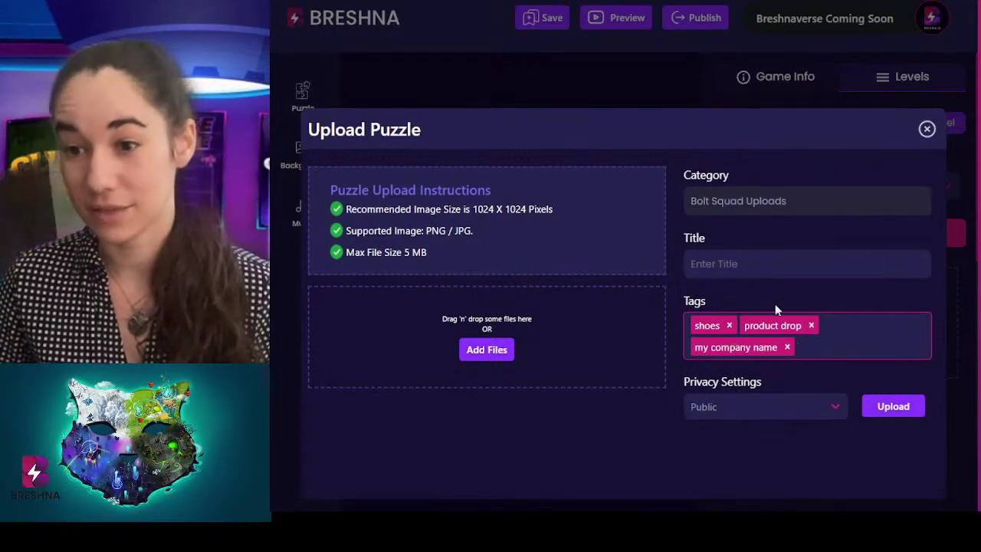
- Discard stray tag text and close the upload form without uploading
left_click(829, 342)
type("sjfklsjf")
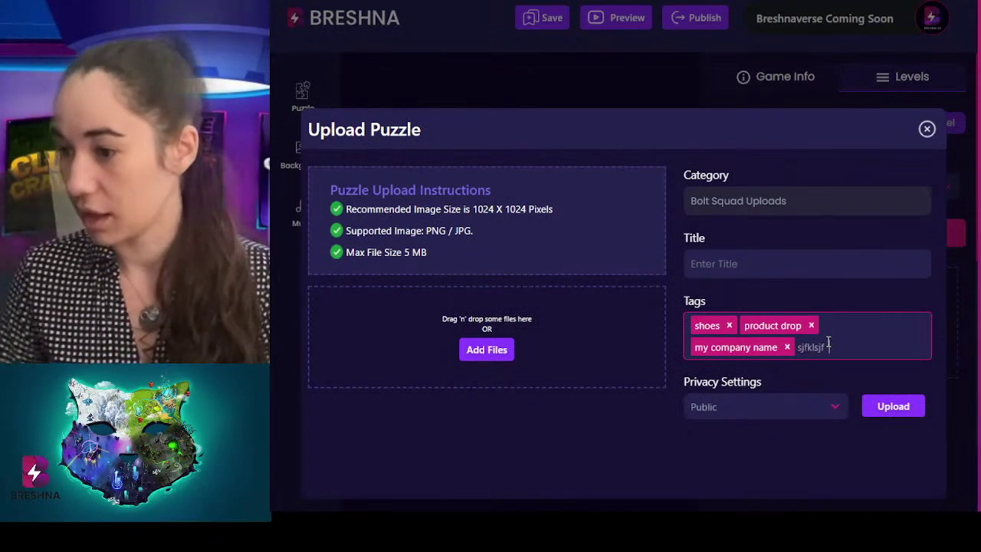
left_click(859, 371)
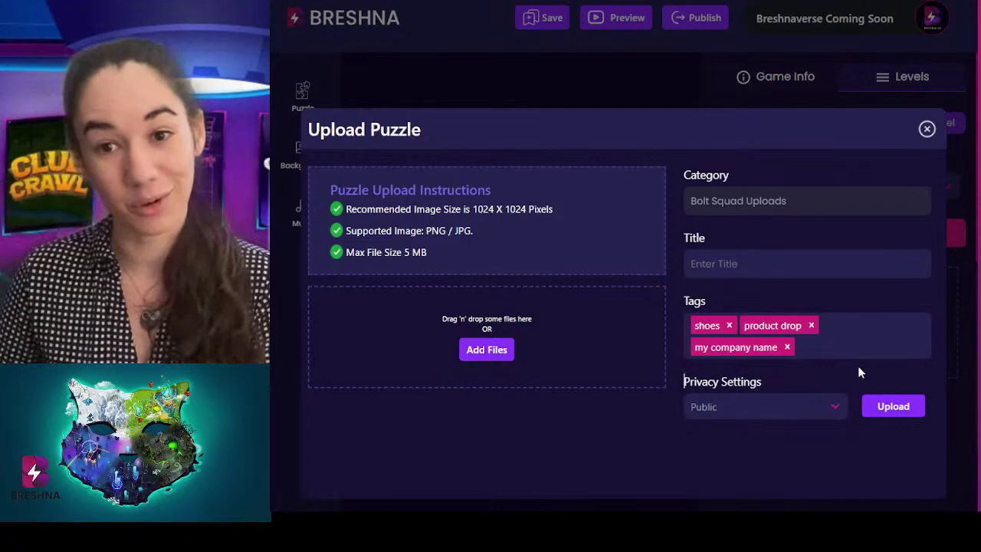
left_click(927, 130)
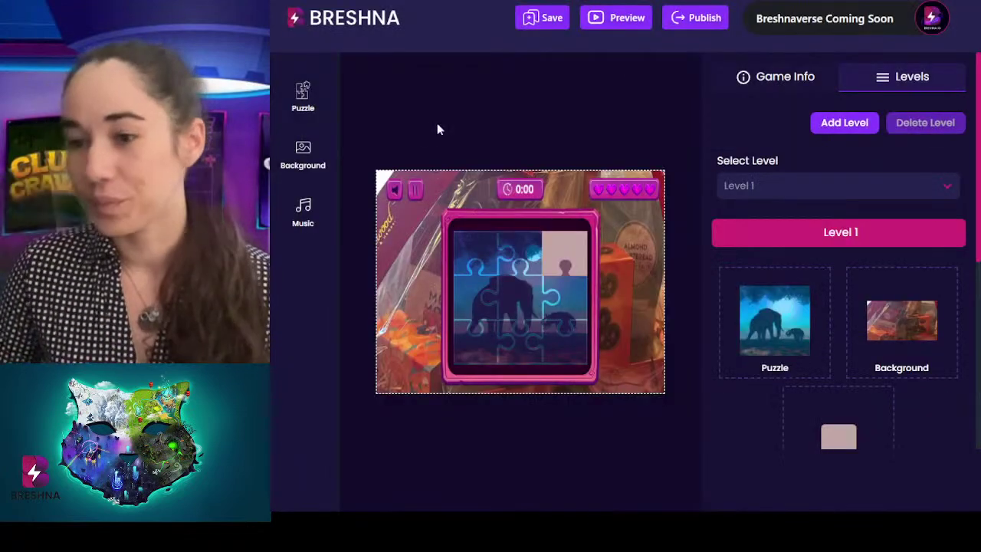
- Pick the swallowtail butterfly photo from Your Puzzle uploads as Level 1's puzzle image
left_click(313, 107)
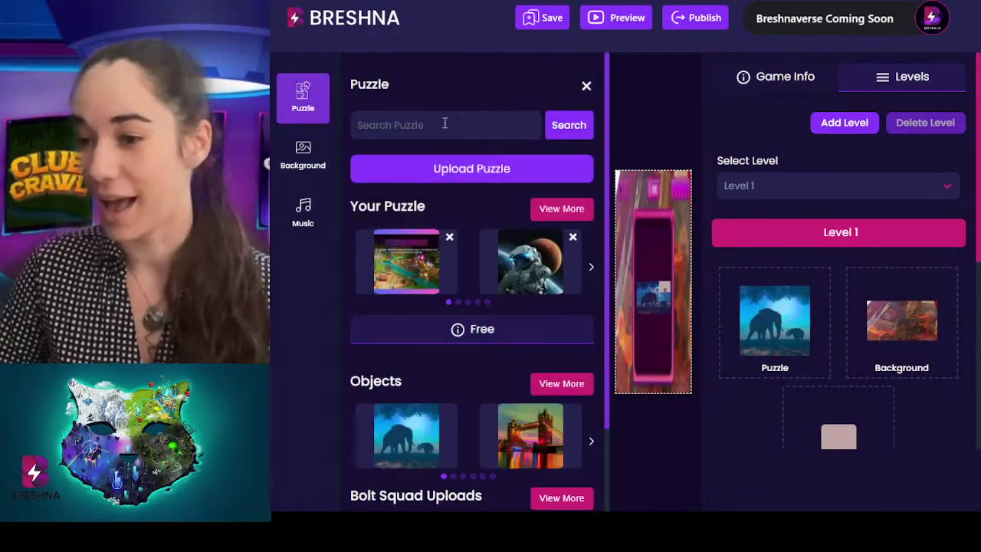
left_click(565, 209)
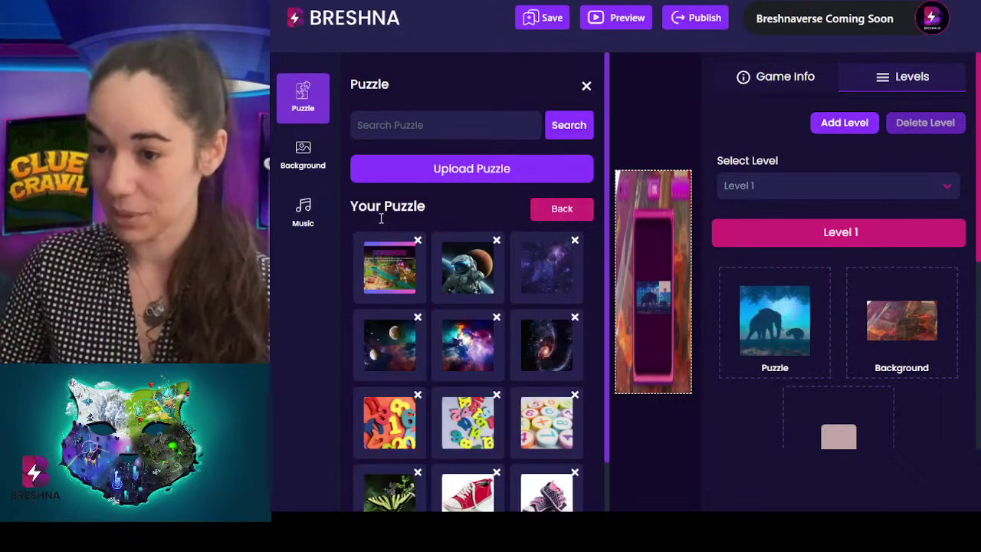
scroll(467, 268, "down", 1)
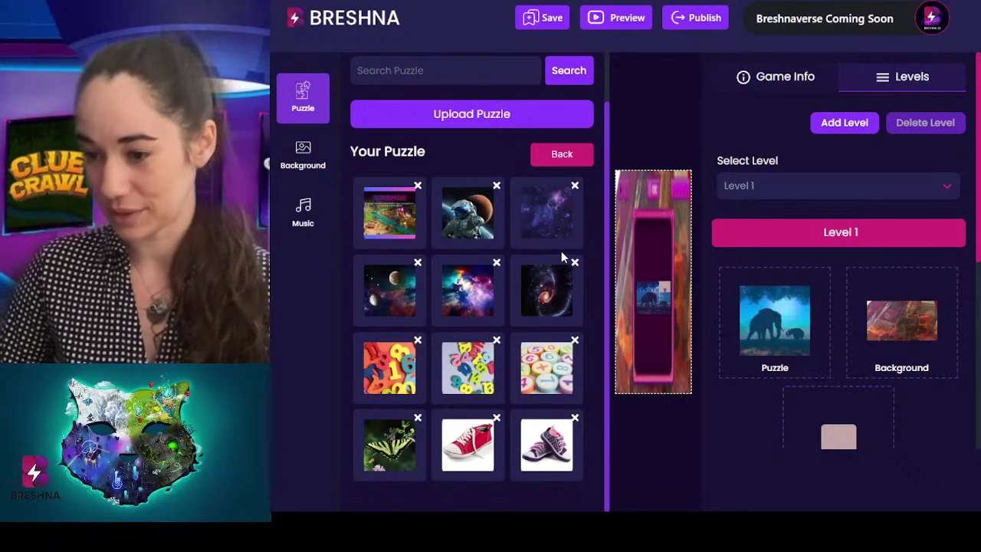
left_click(384, 458)
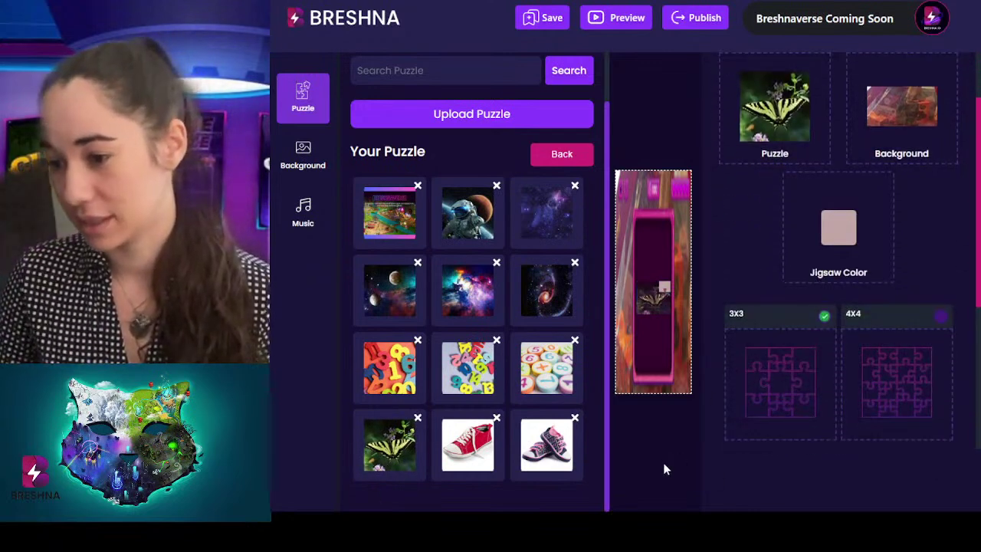
left_click(665, 469)
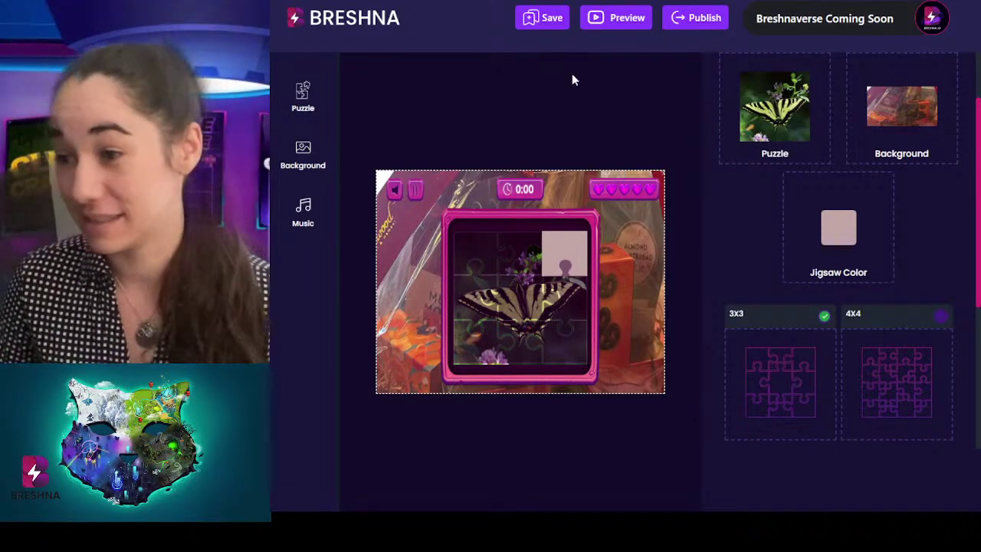
scroll(880, 365, "up", 3)
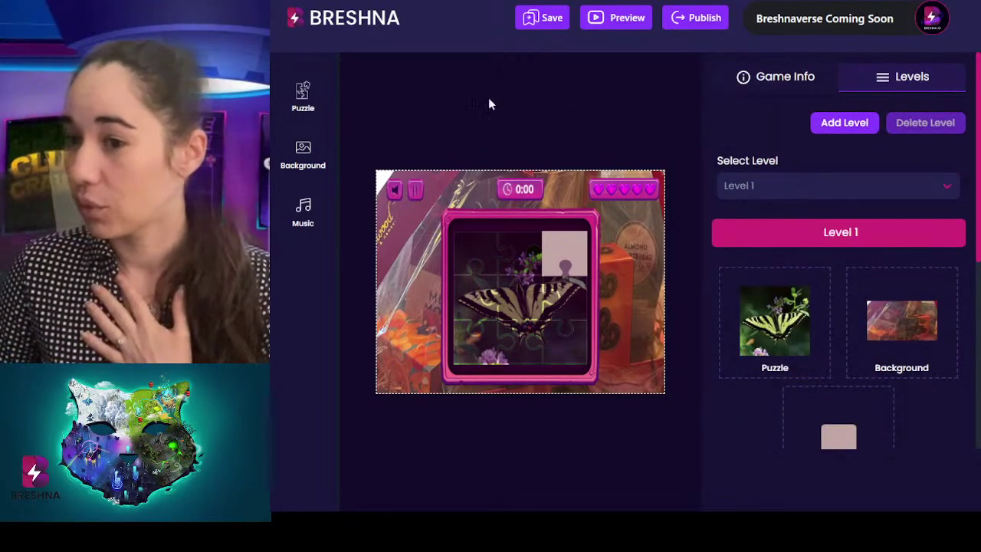
left_click(303, 103)
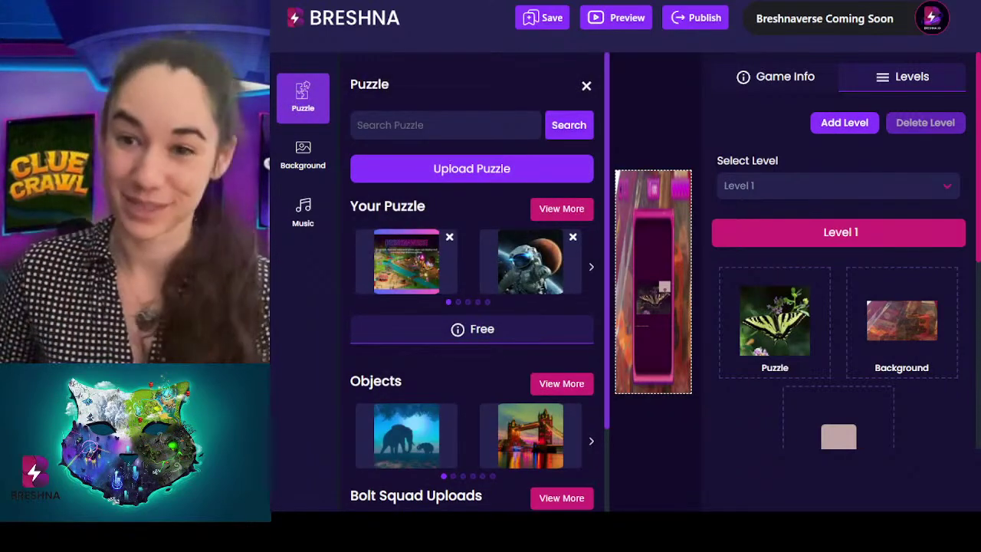
- Browse the Background choices, then close the side panel
left_click(302, 148)
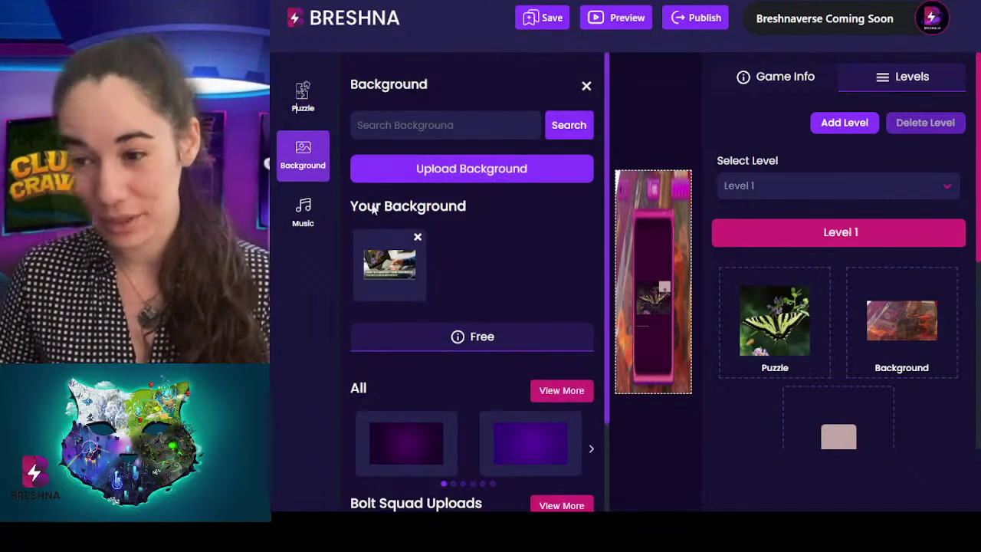
scroll(518, 303, "down", 2)
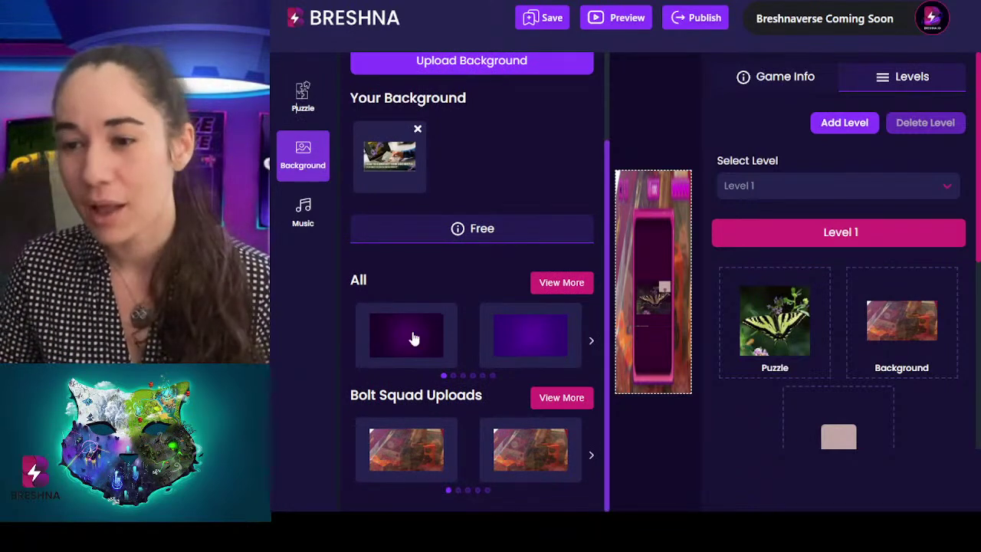
left_click(663, 102)
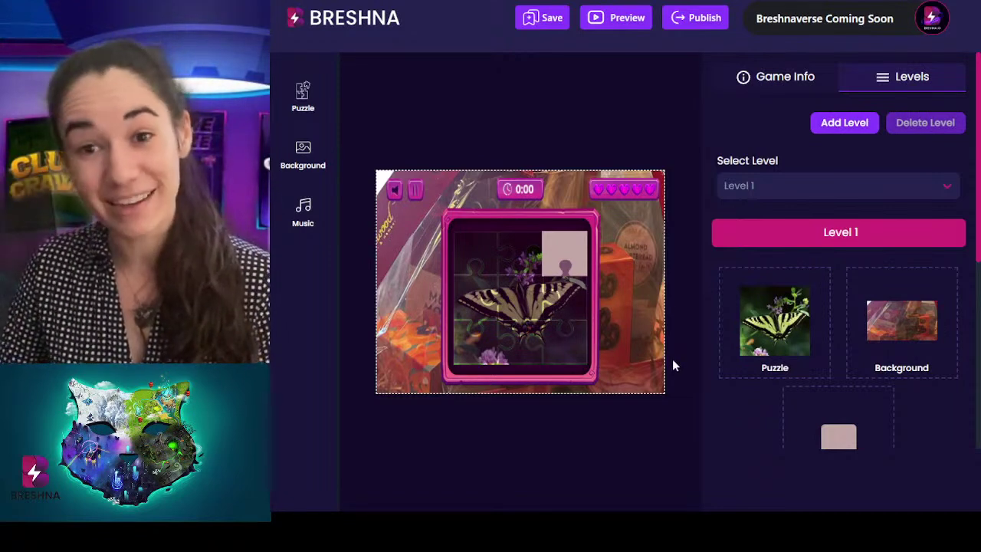
- Apply the first dark purple thumbnail under All as Level 1's background
left_click(312, 166)
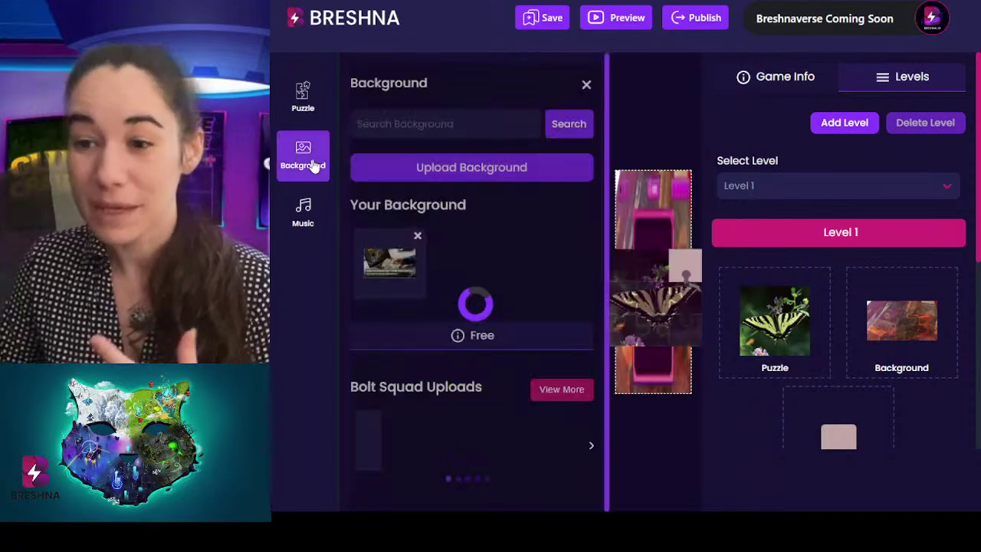
scroll(460, 384, "down", 1)
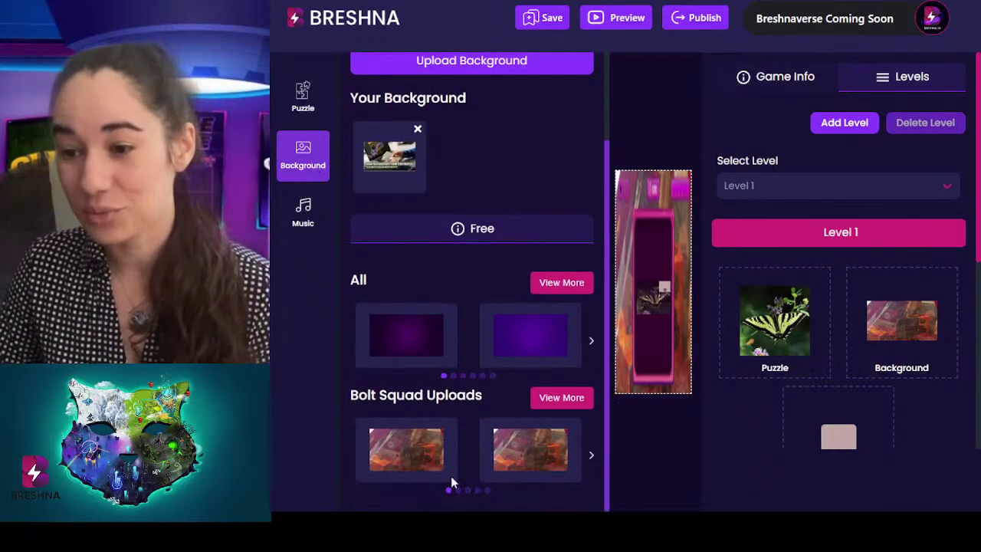
left_click(402, 341)
left_click(644, 119)
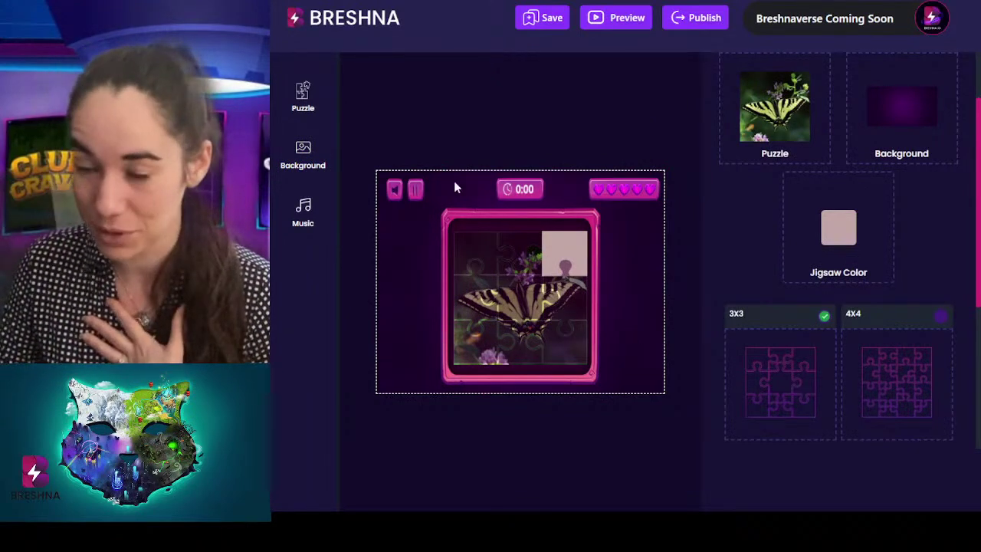
- Browse every background through View More, then switch to the music tracks
left_click(304, 155)
scroll(452, 402, "down", 2)
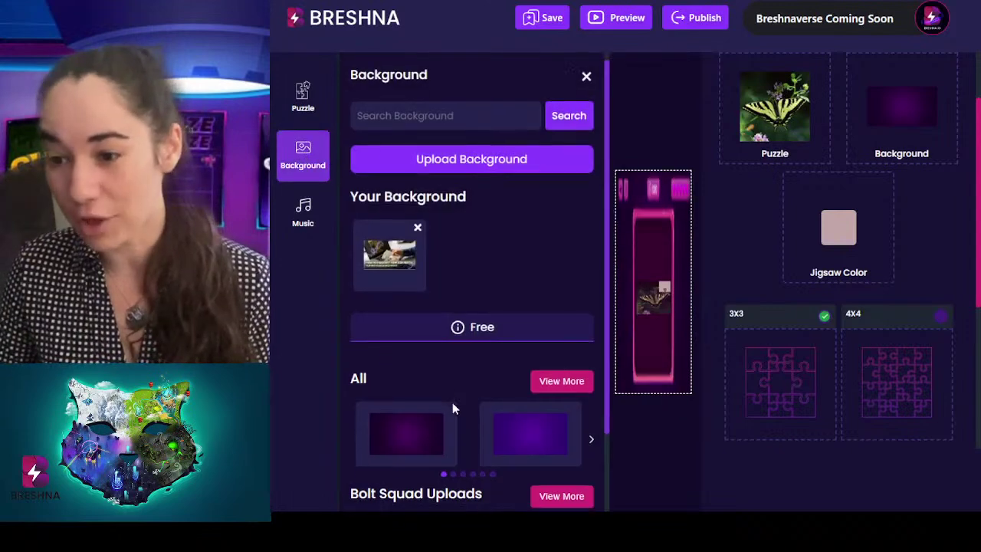
left_click(567, 290)
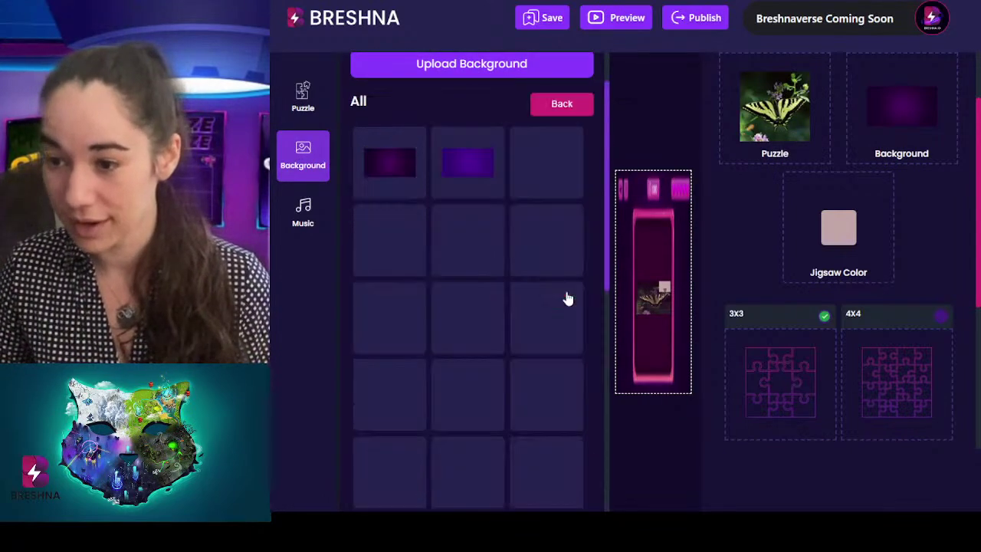
scroll(547, 217, "down", 4)
scroll(518, 97, "down", 4)
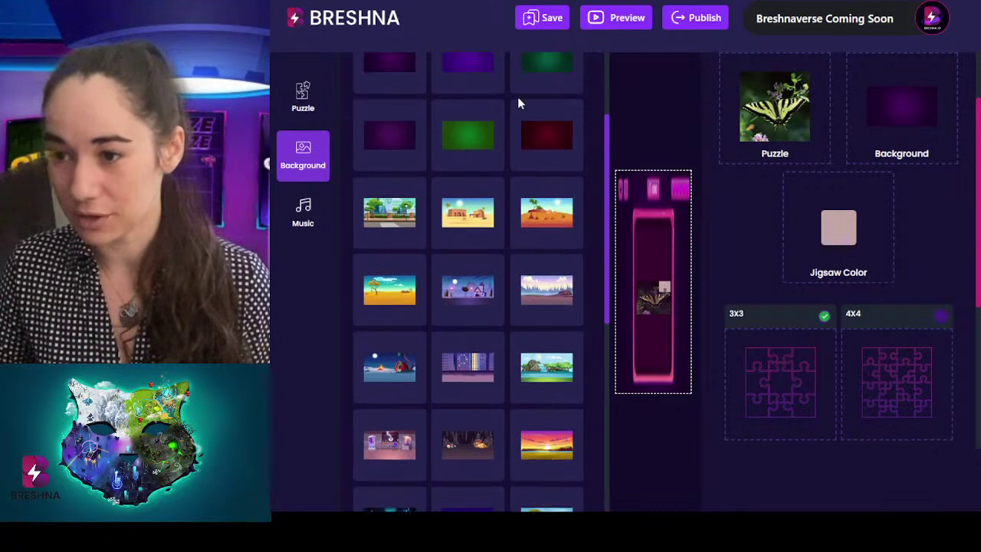
scroll(439, 307, "down", 8)
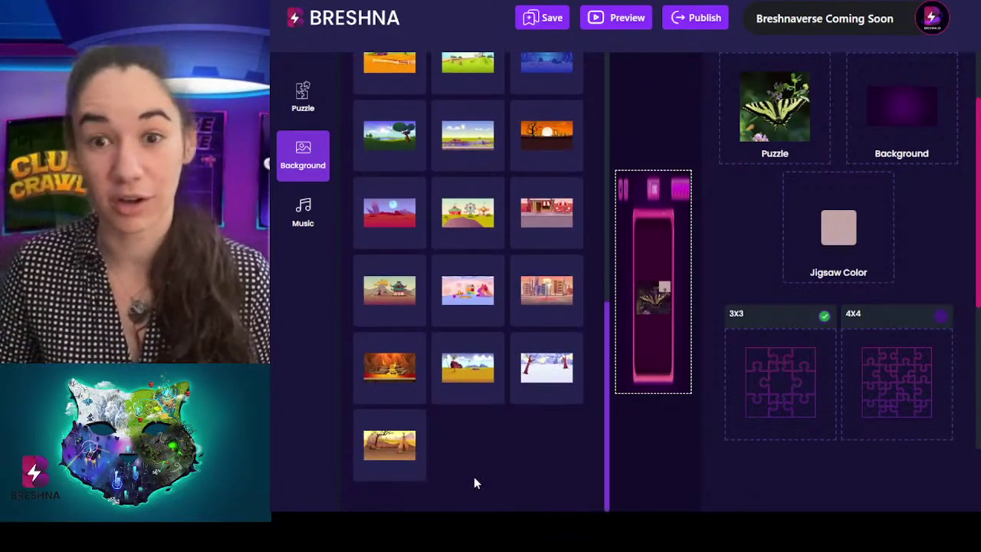
scroll(469, 414, "up", 10)
scroll(471, 414, "up", 5)
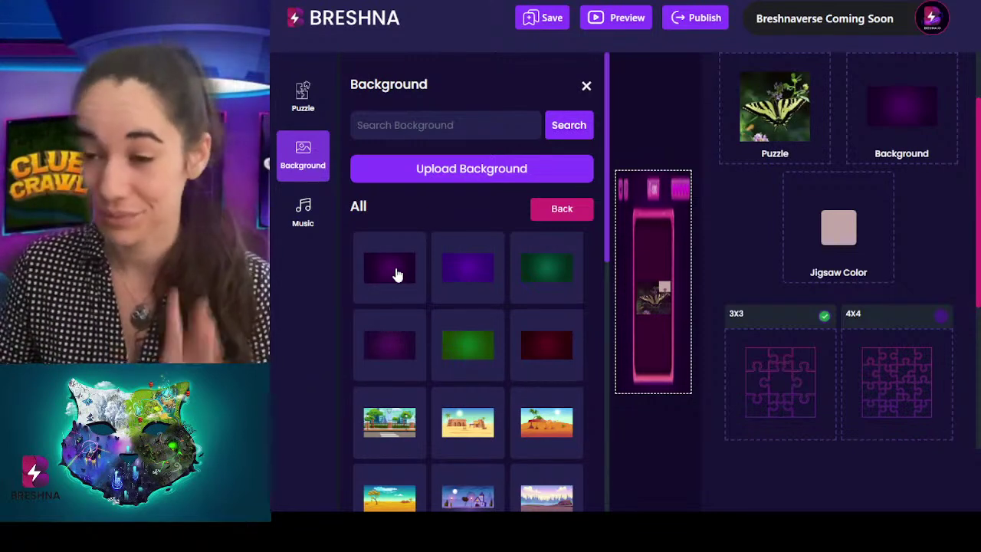
left_click(286, 228)
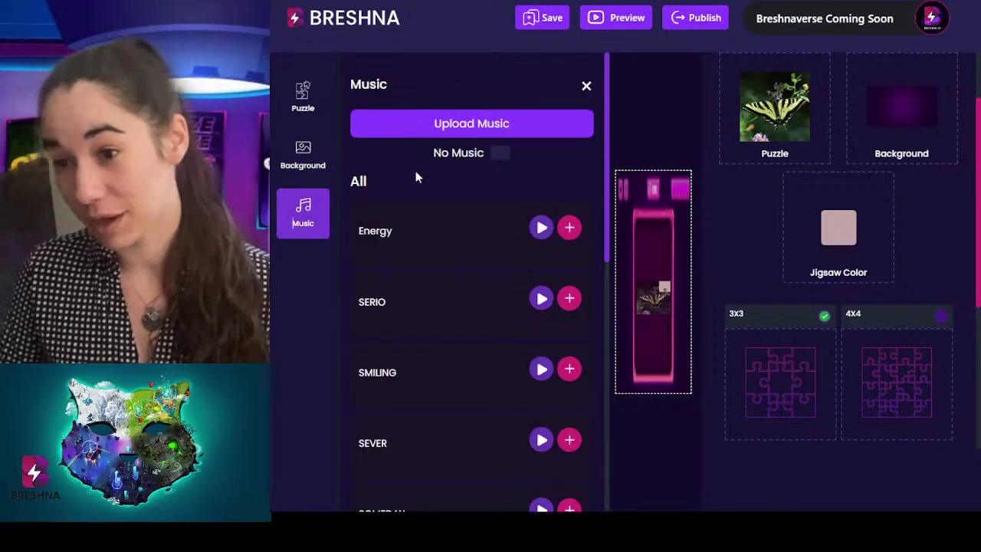
- Scroll the All music track list, then open the Upload Music form (MP3, 5 MB max)
scroll(414, 173, "down", 1)
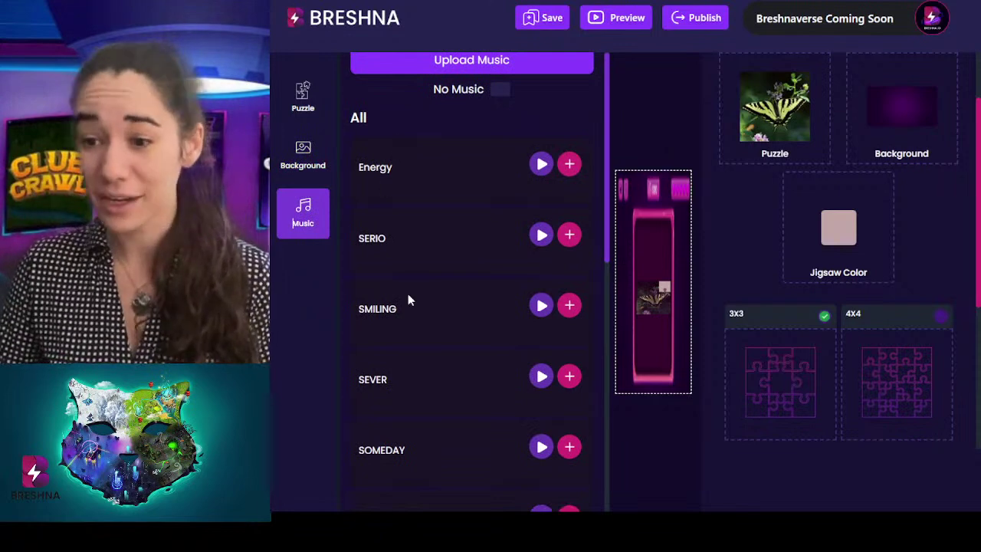
scroll(407, 298, "down", 4)
scroll(408, 299, "down", 15)
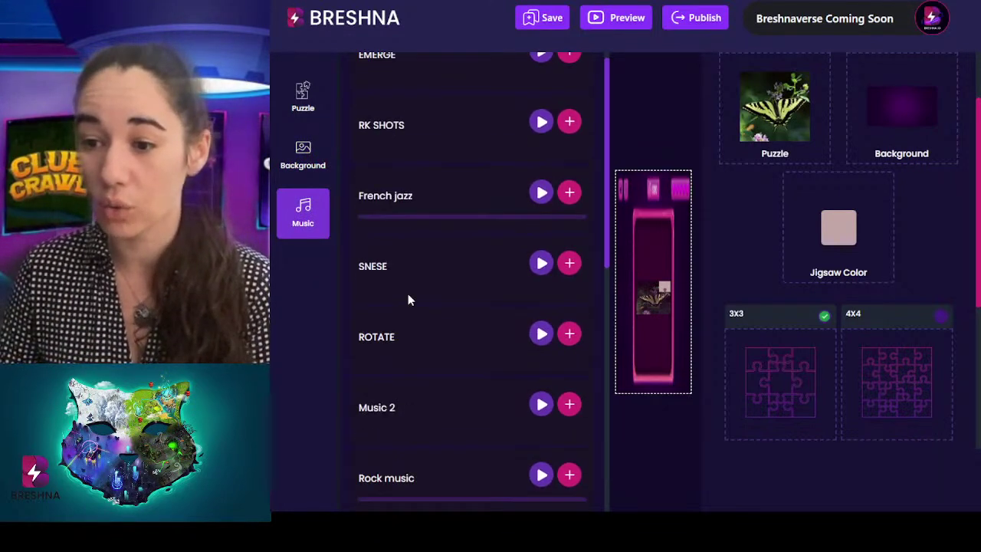
scroll(408, 299, "down", 10)
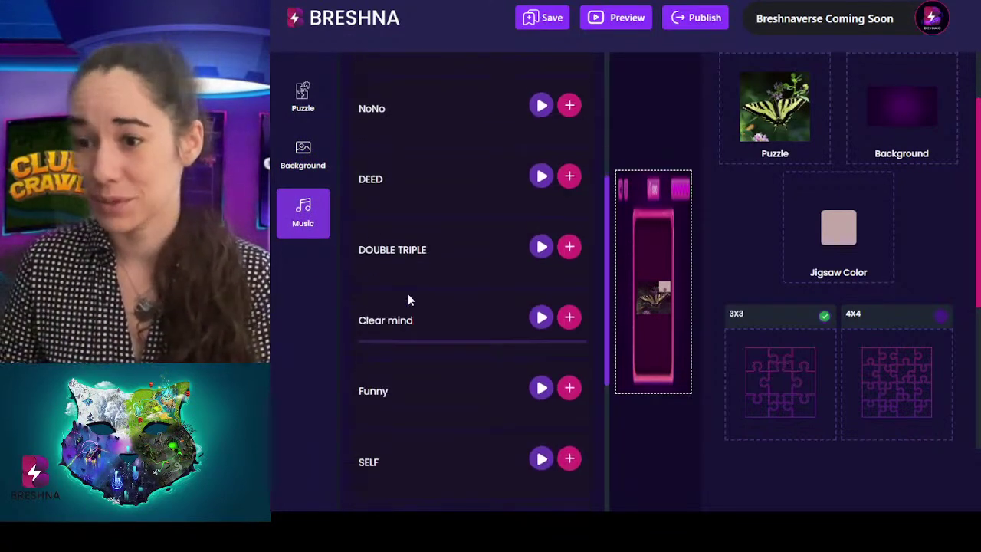
scroll(408, 300, "up", 20)
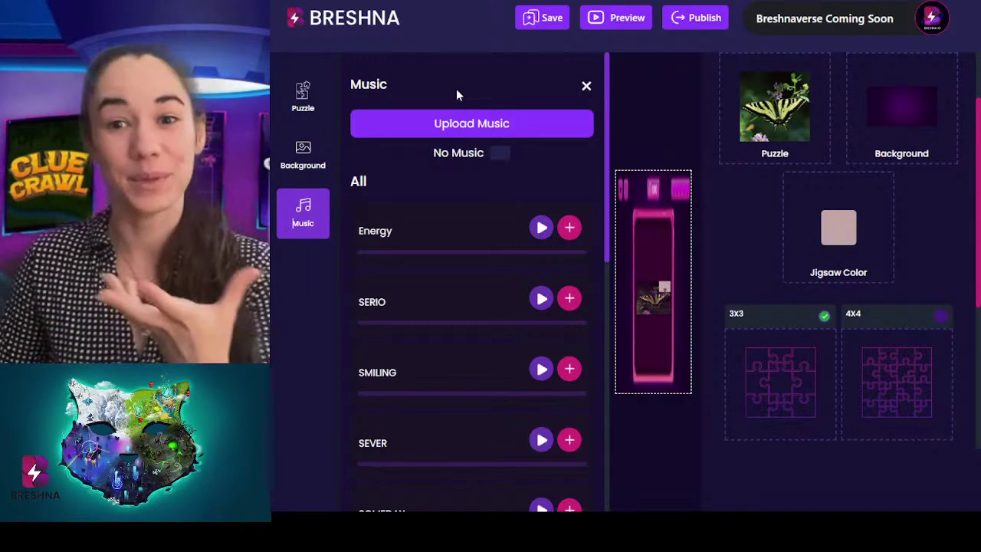
left_click(458, 131)
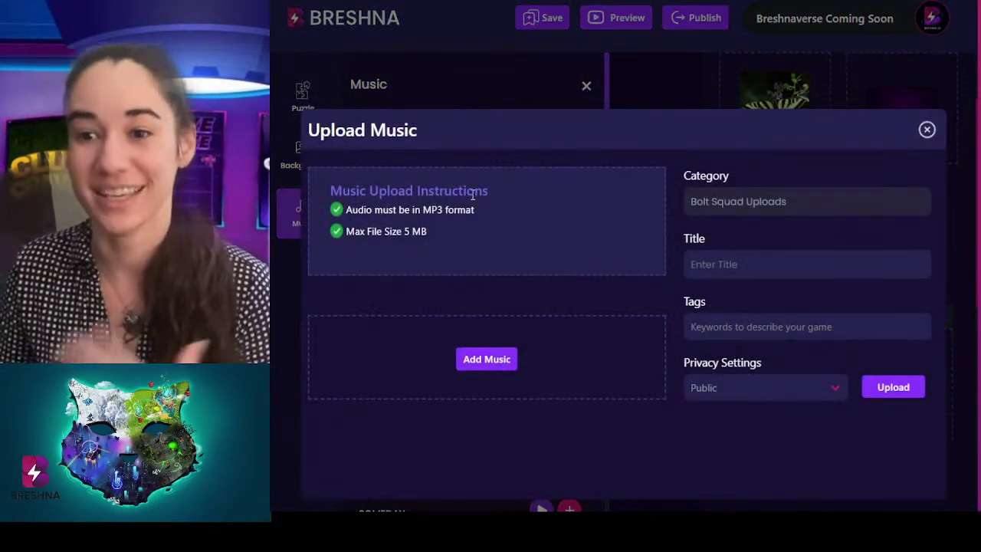
- Review the MP3 requirement and Public privacy option, then dismiss the Upload Music form without adding a track
left_click_drag(473, 213, 393, 244)
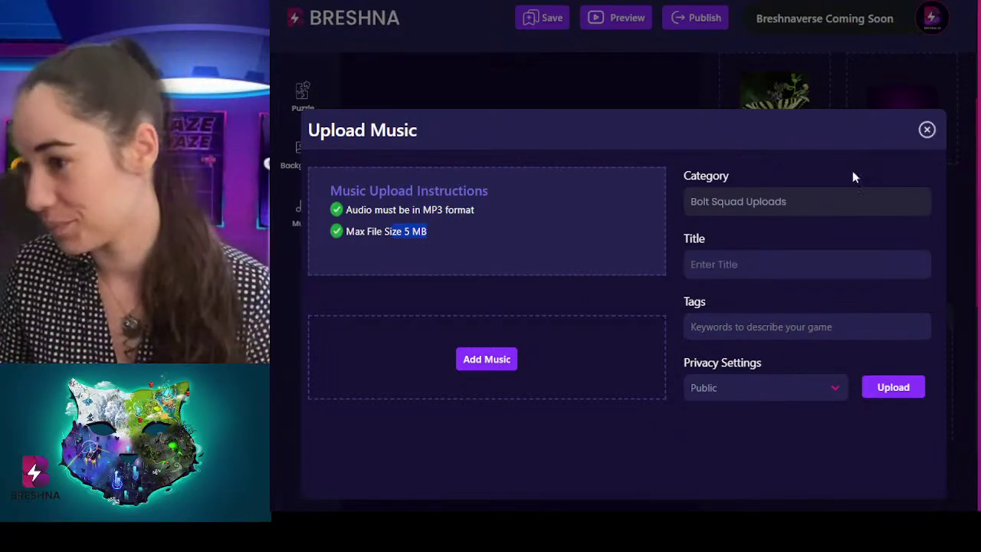
left_click(714, 396)
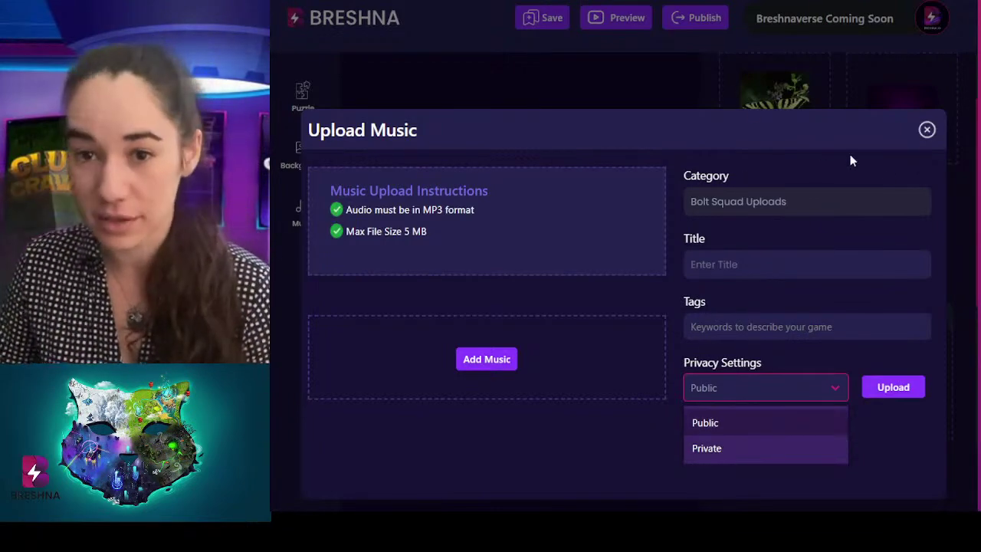
left_click(930, 123)
left_click(927, 127)
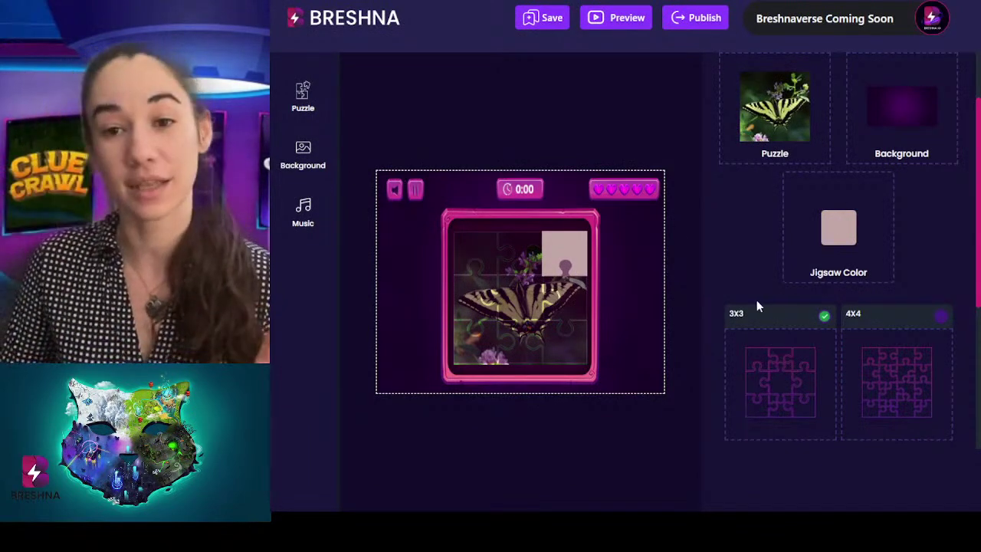
- In Game Info, replace the title 'puzzle-peel' with 'Western Tiger Swallowtail'
scroll(756, 300, "up", 3)
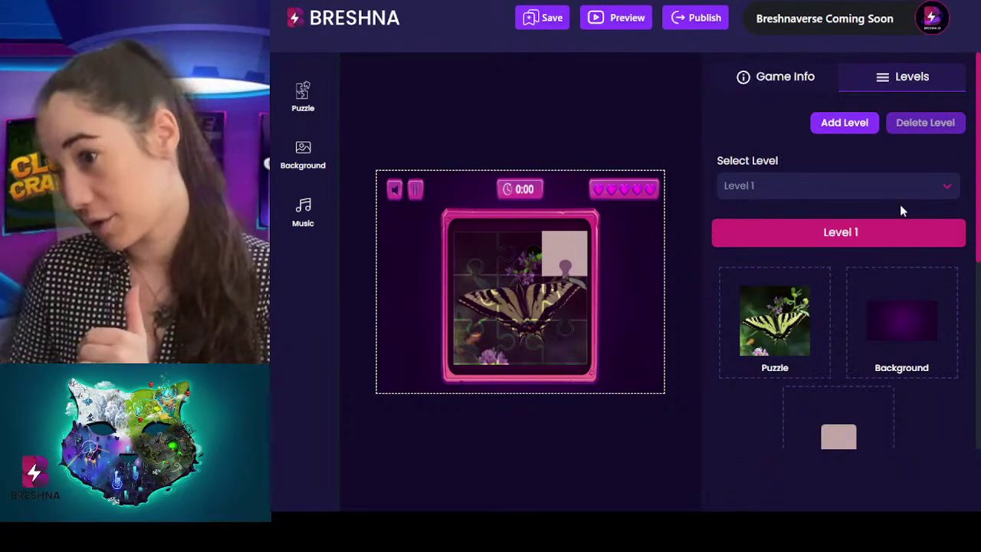
left_click(784, 78)
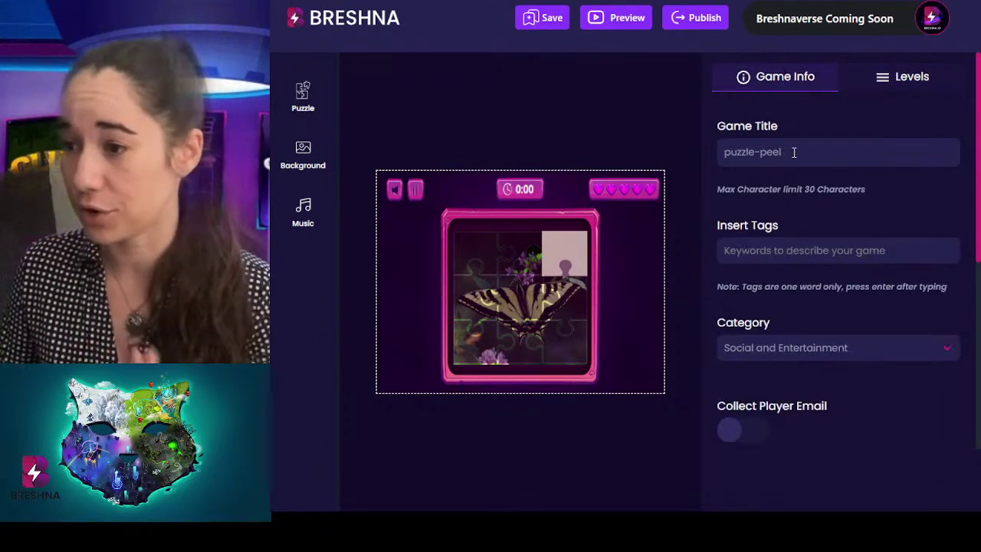
left_click_drag(793, 151, 629, 147)
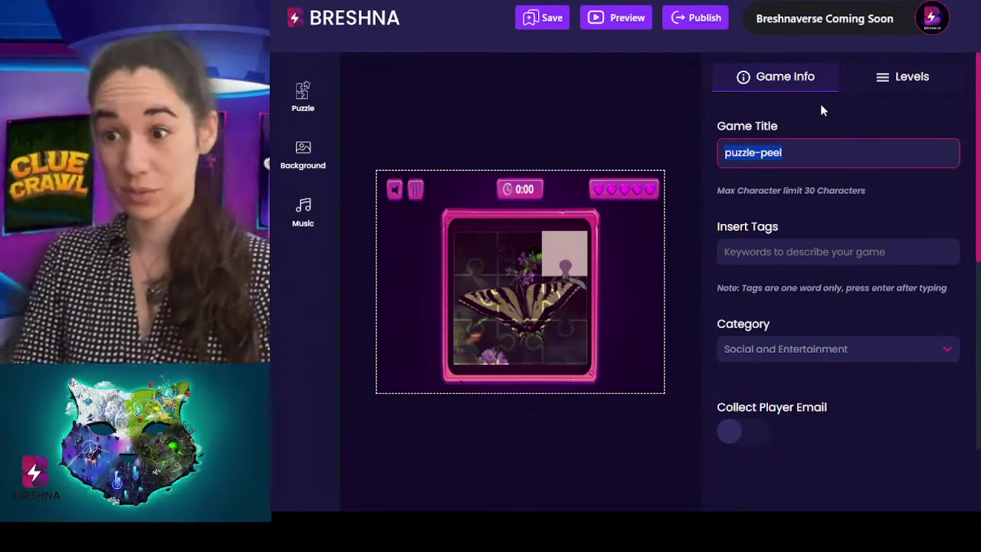
type("Western ")
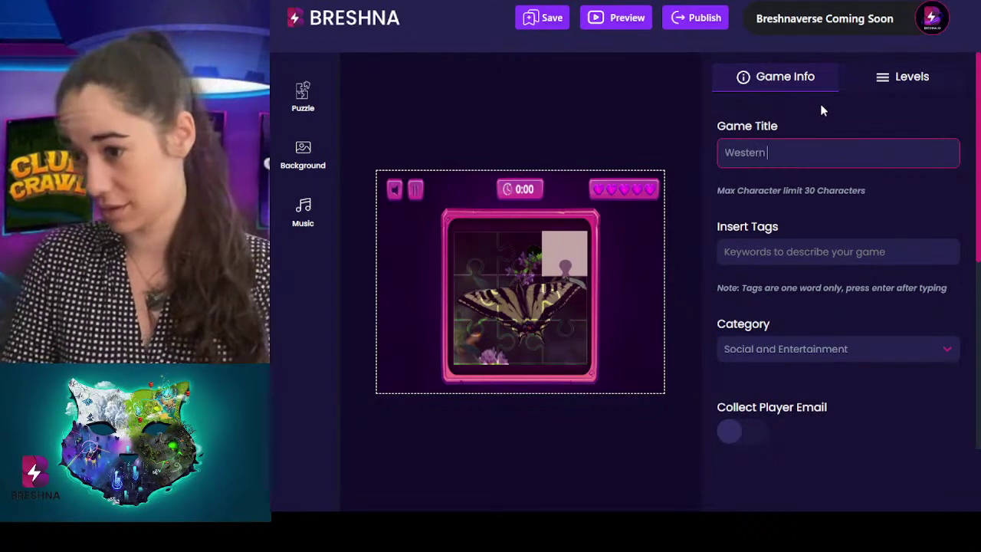
type("Tiger Swallowtail ")
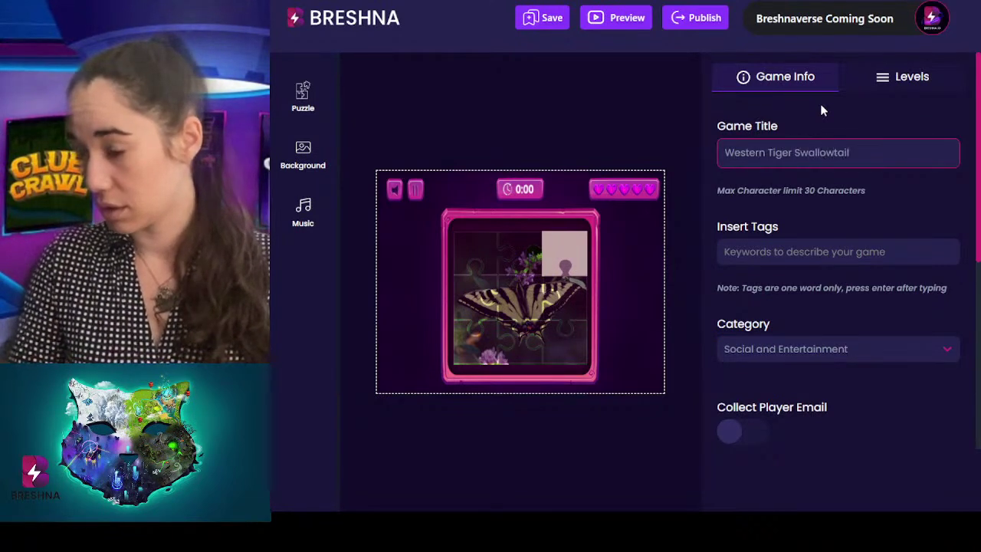
type("Triv")
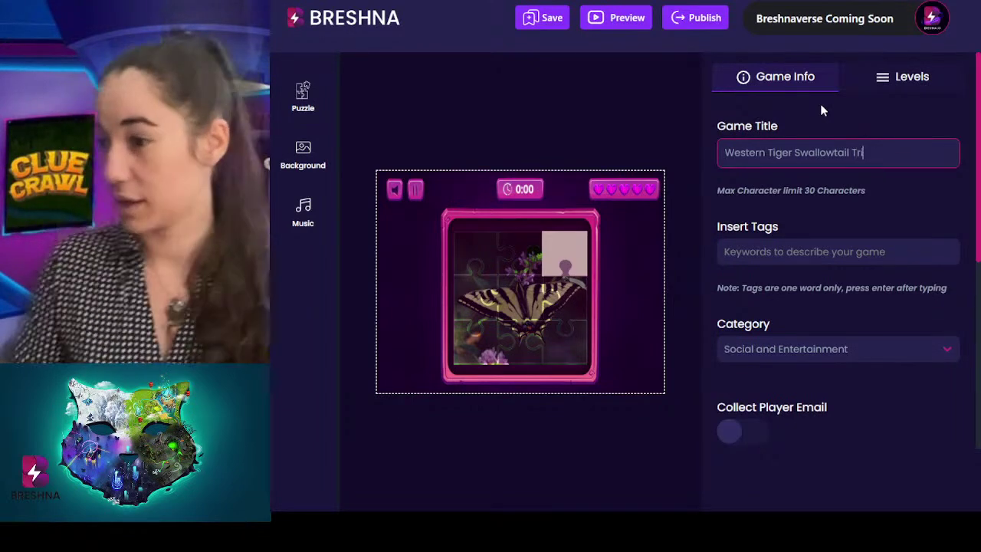
key("BackSpace")
key("BackSpace")
key("BackSpace")
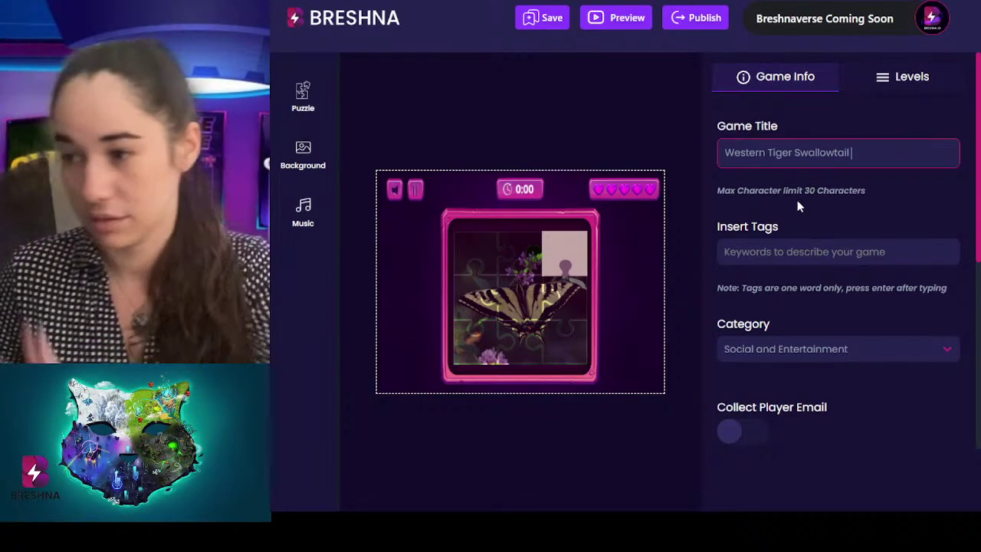
scroll(828, 136, "down", 1)
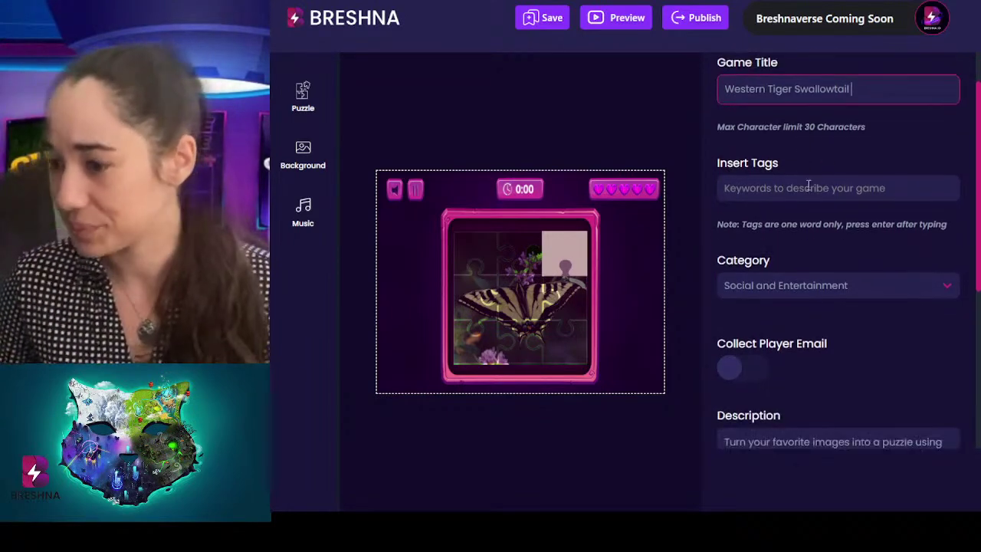
left_click(748, 187)
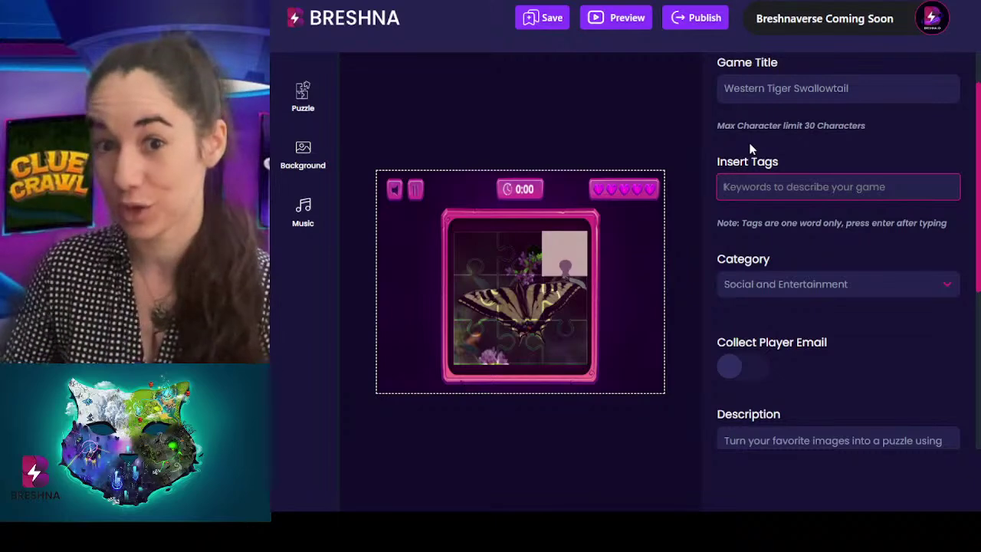
scroll(761, 195, "down", 3)
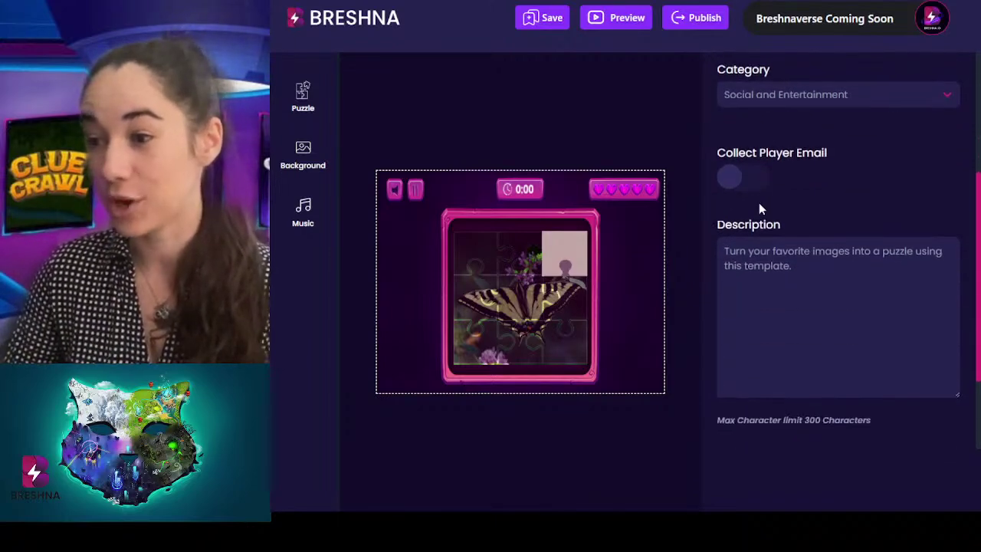
scroll(759, 202, "up", 4)
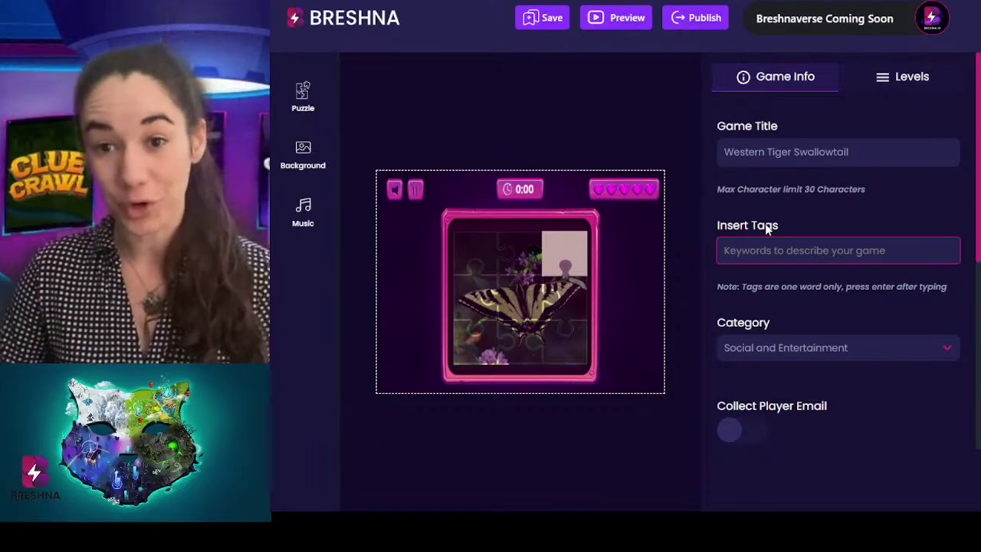
scroll(788, 229, "down", 1)
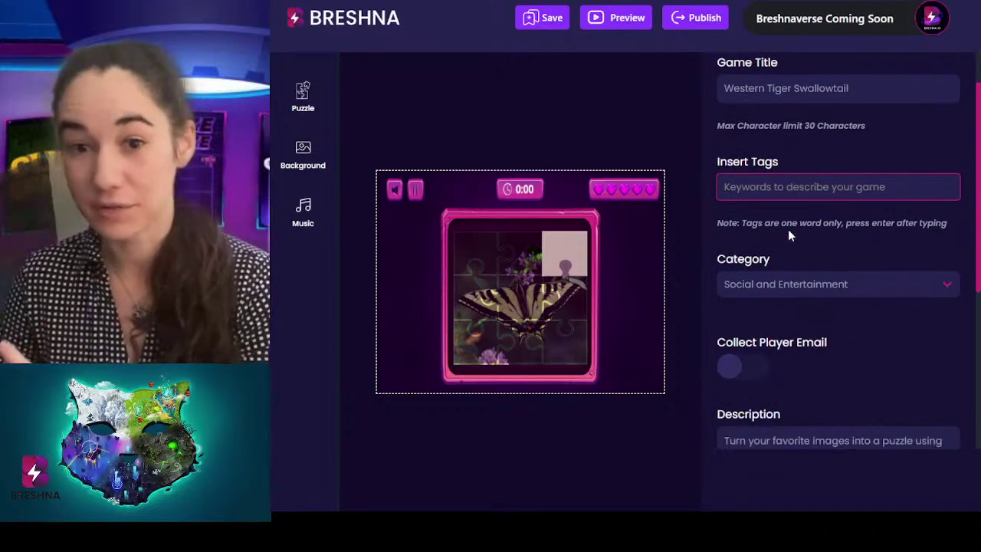
scroll(811, 246, "down", 4)
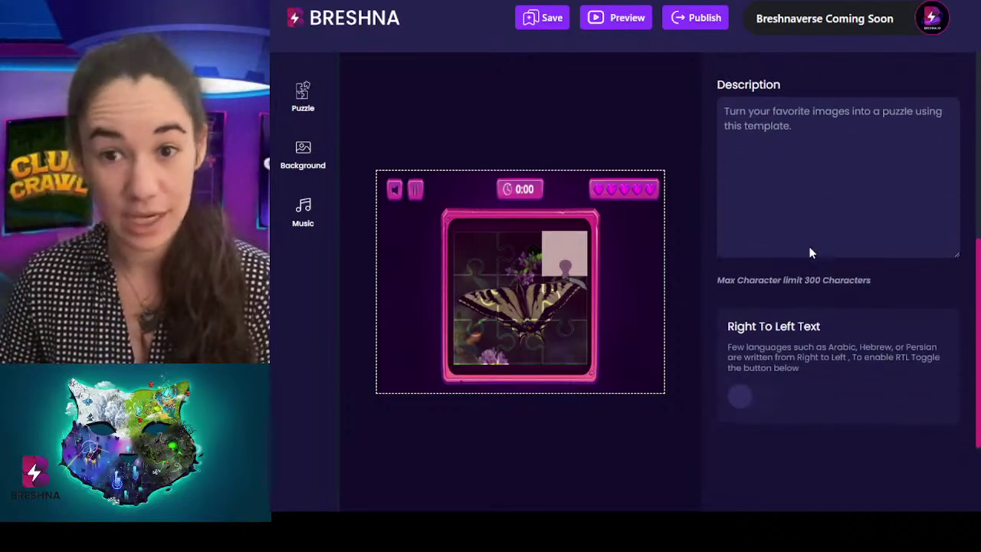
scroll(811, 246, "up", 5)
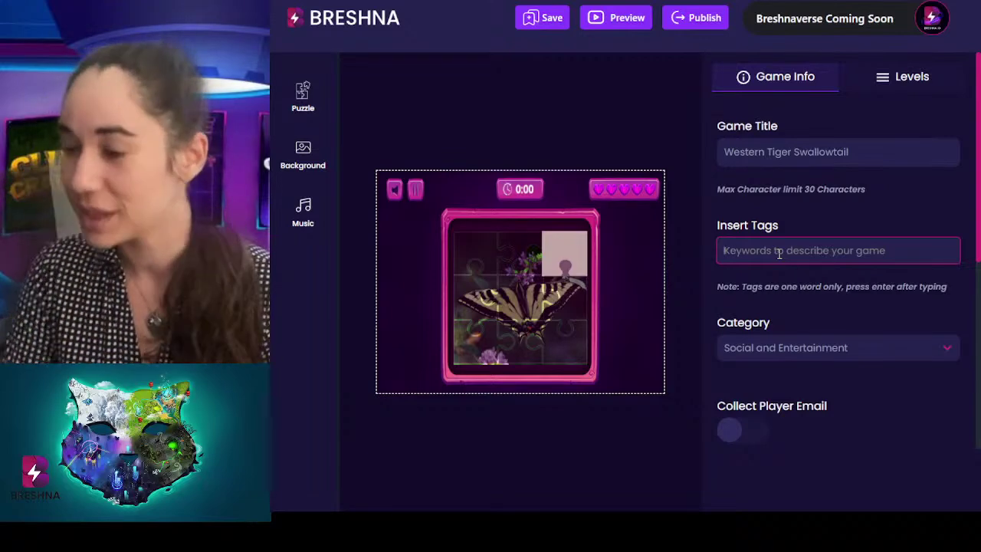
- Enter four tags: 'butterfly', 'western tiger swallowtail', 'education' and 'animal facts'
type("butt")
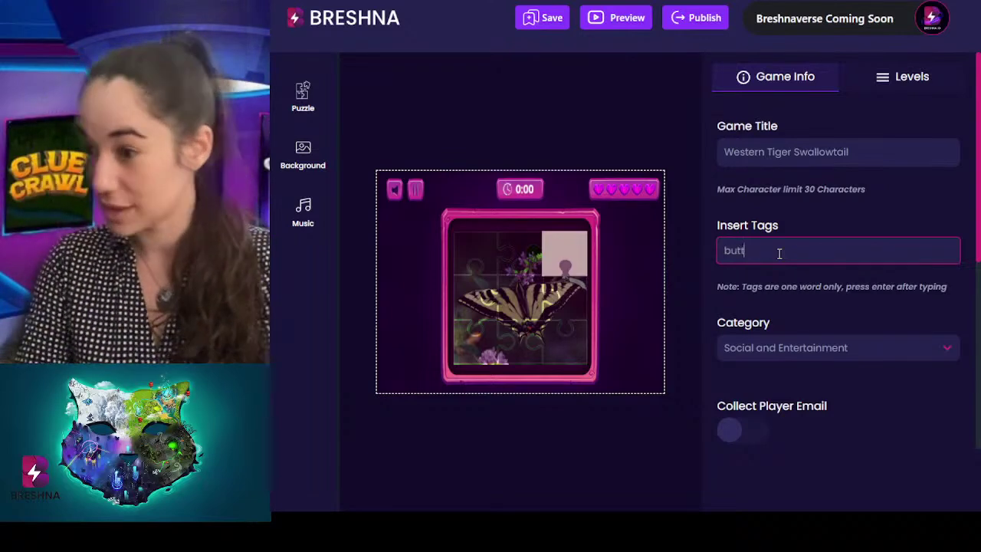
type("erfly")
key("Return")
type("western tiger swallowtail")
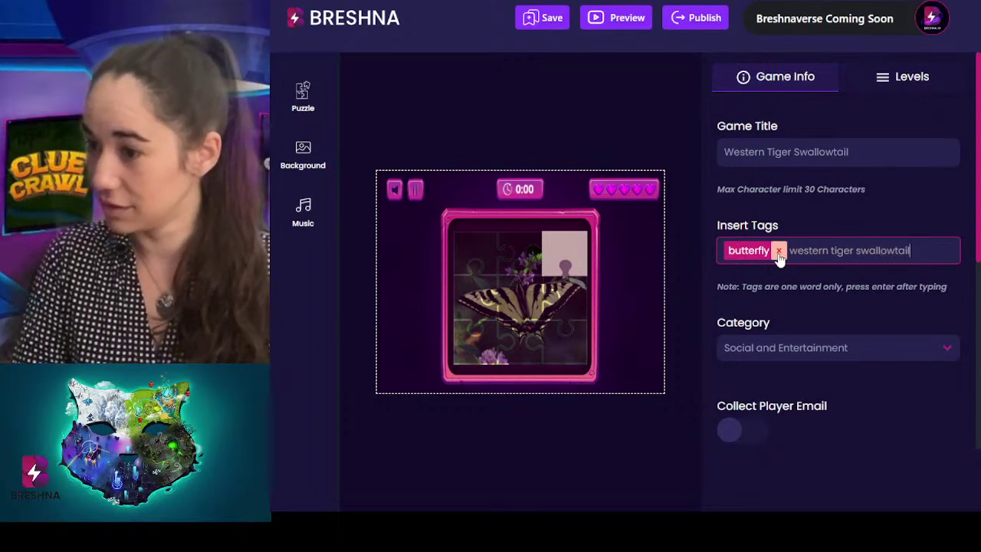
key("Return")
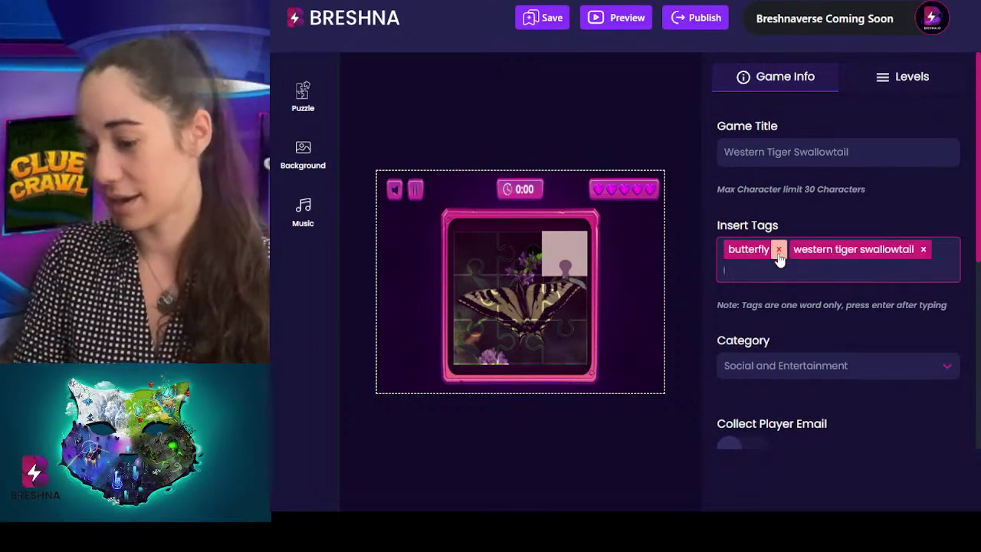
type("education")
key("Return")
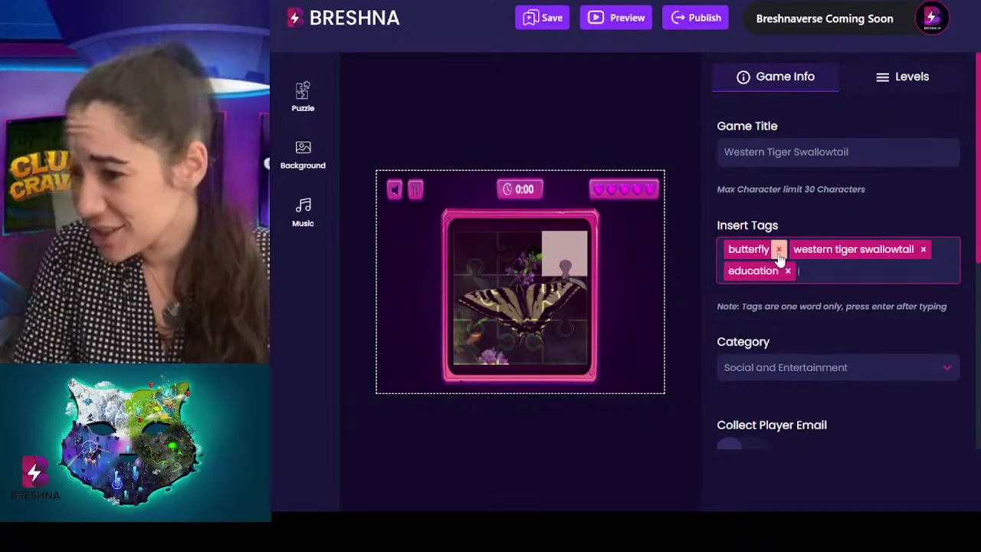
type("animal facts")
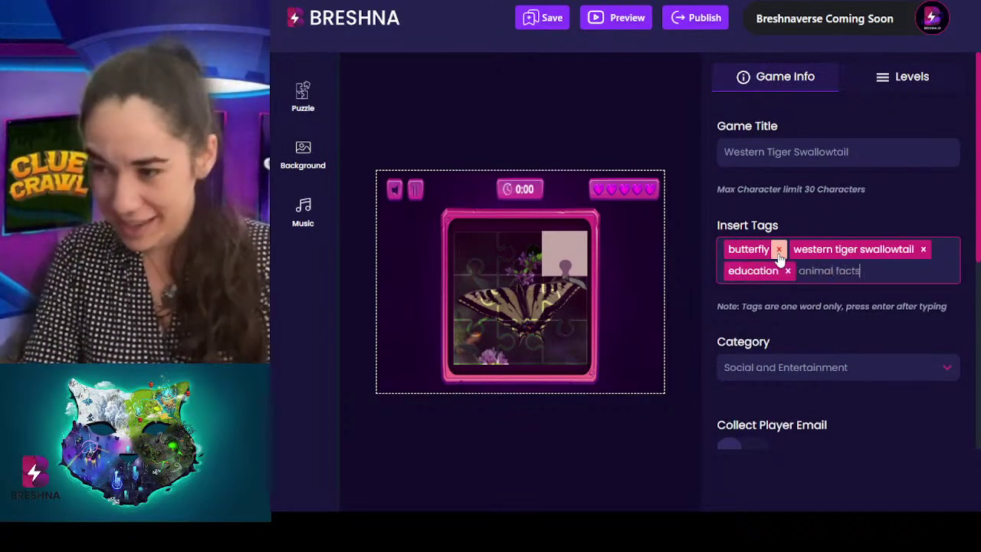
key("Return")
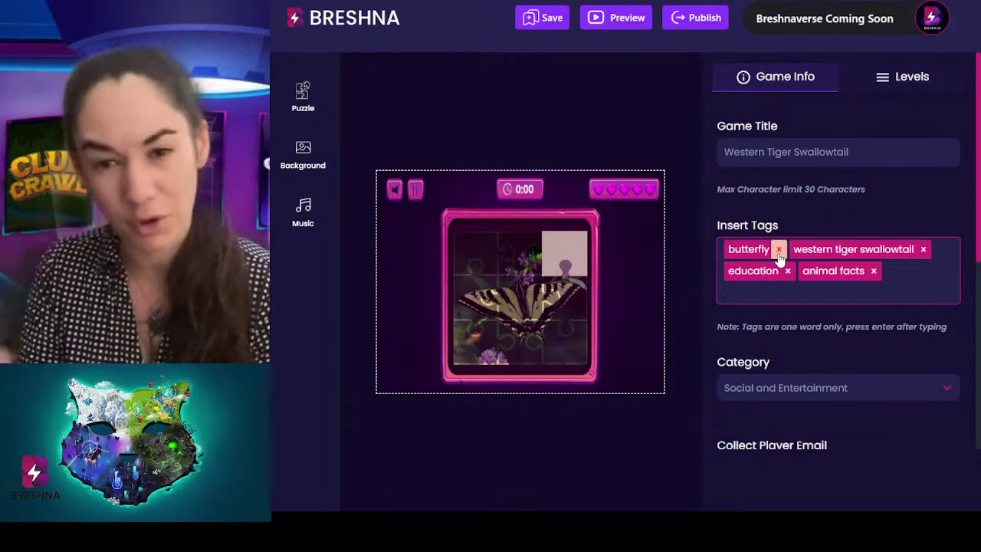
scroll(779, 258, "down", 1)
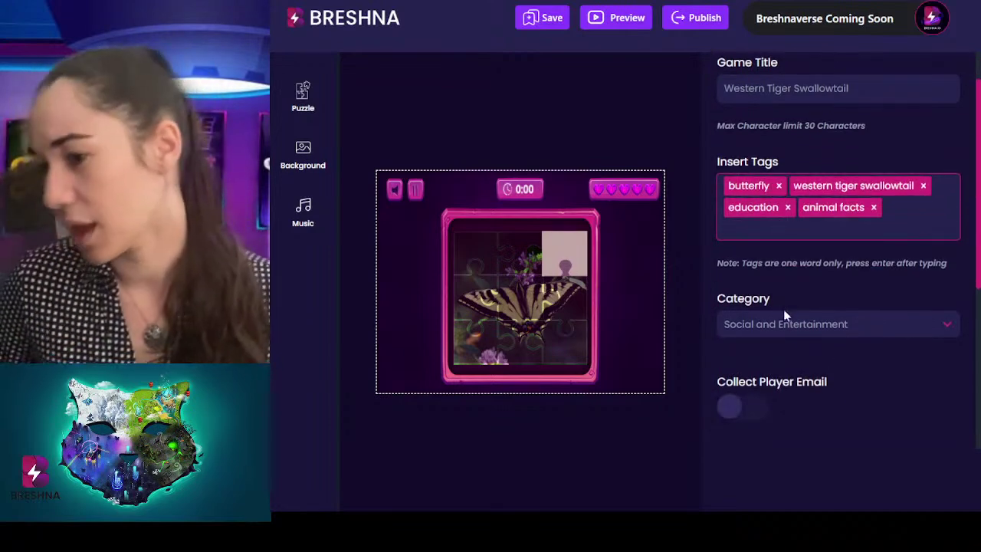
scroll(754, 260, "down", 2)
- Switch the game category from Social and Entertainment to Education
left_click(741, 203)
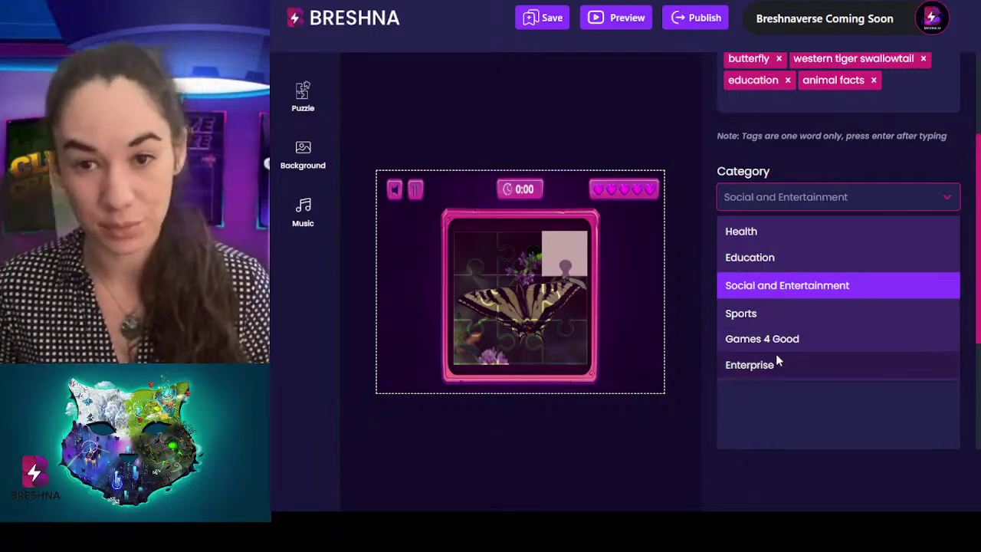
left_click(785, 258)
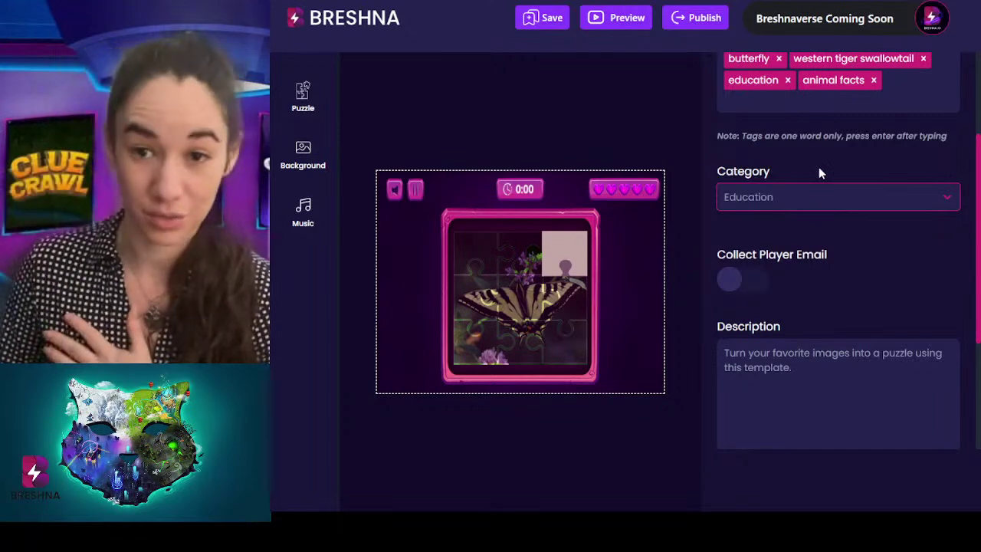
scroll(818, 172, "down", 3)
scroll(817, 232, "up", 2)
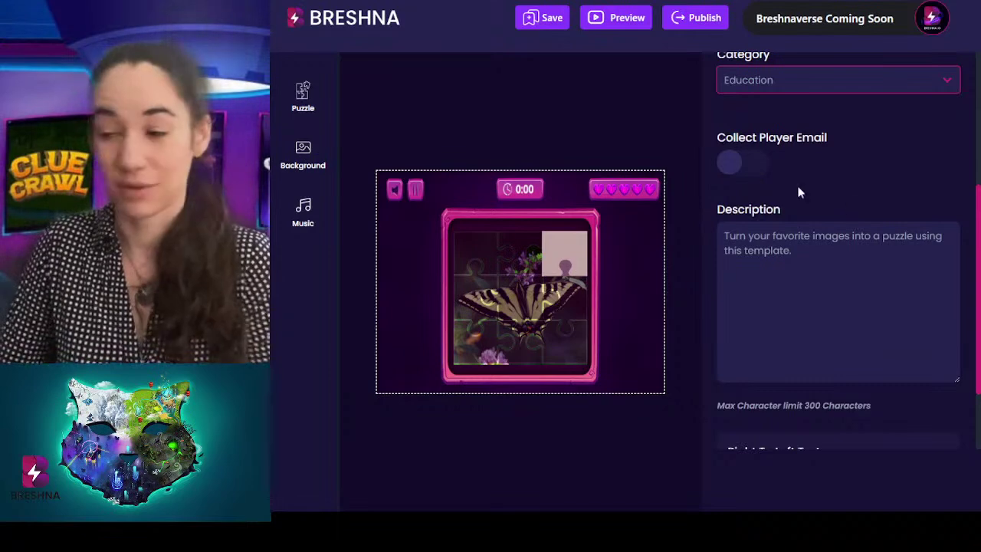
- Clear the template description and enter 'How much do you know about the Western Tiger Swallowtail? Let's find out!'
scroll(915, 260, "down", 2)
triple_click(843, 187)
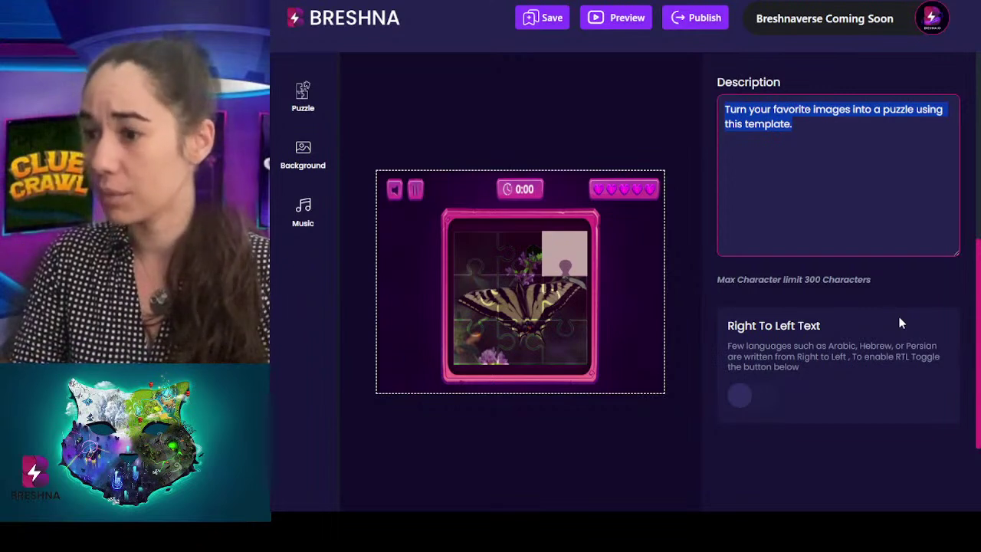
key("BackSpace")
type("How uc")
key("BackSpace")
key("BackSpace")
type("much do you know about the west")
key("BackSpace")
key("BackSpace")
key("BackSpace")
key("BackSpace")
type("Western Tiger Swallowtail? Let's find out!")
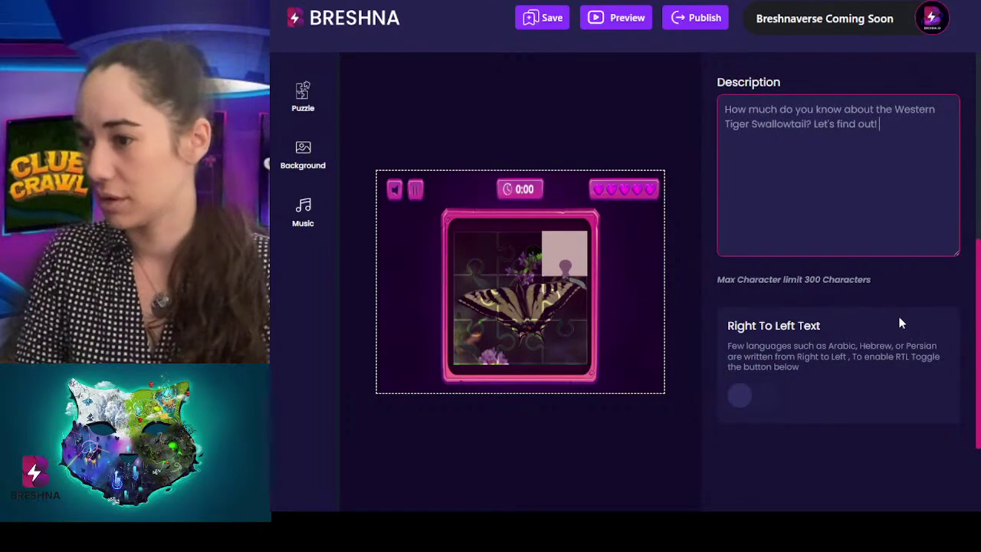
- Return from Game Info to the Levels settings showing Level 1's butterfly puzzle and purple background
scroll(939, 348, "up", 5)
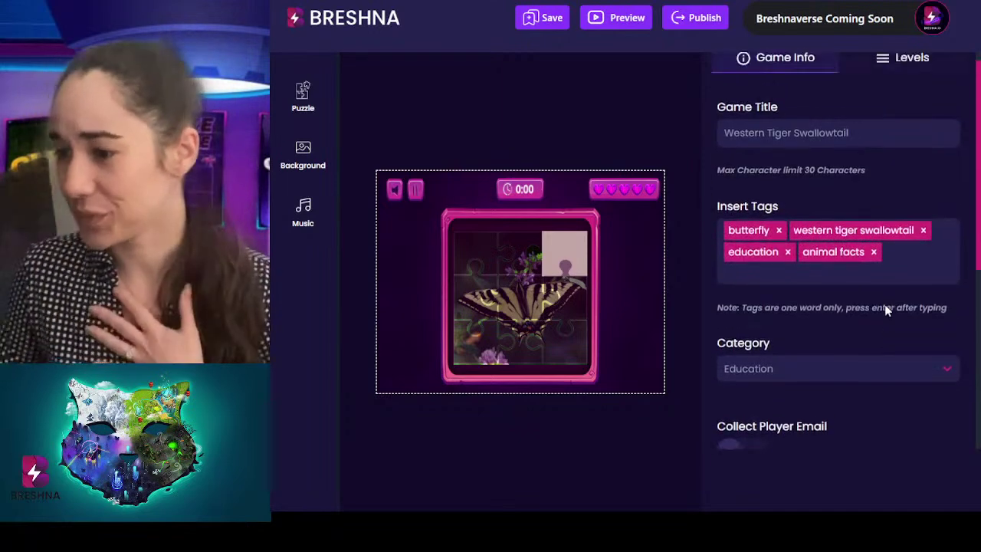
scroll(844, 130, "down", 2)
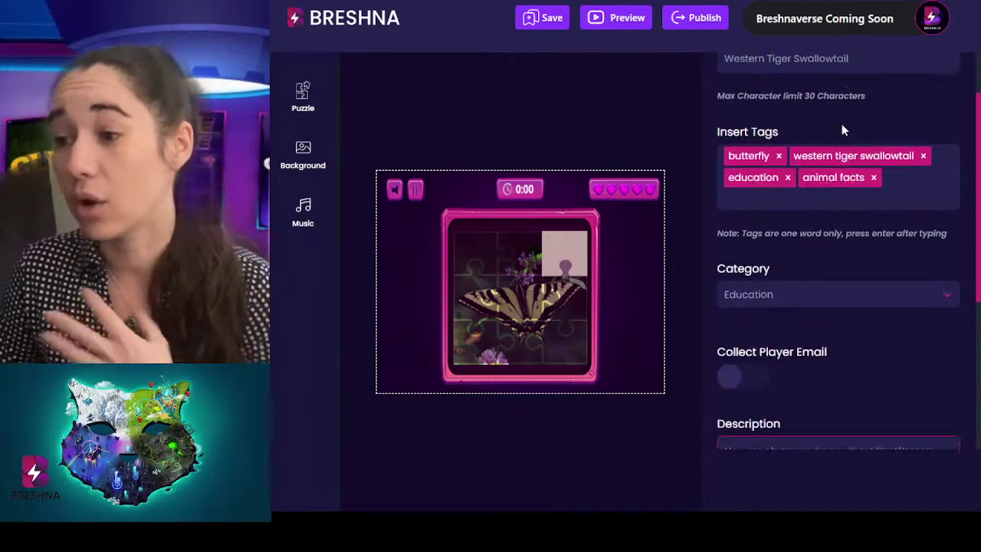
scroll(842, 130, "down", 4)
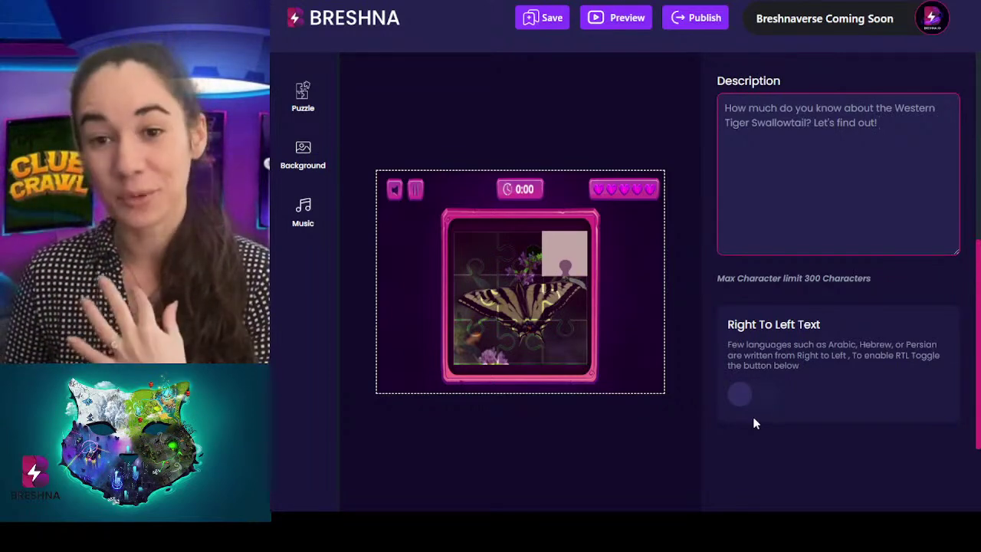
scroll(755, 365, "up", 5)
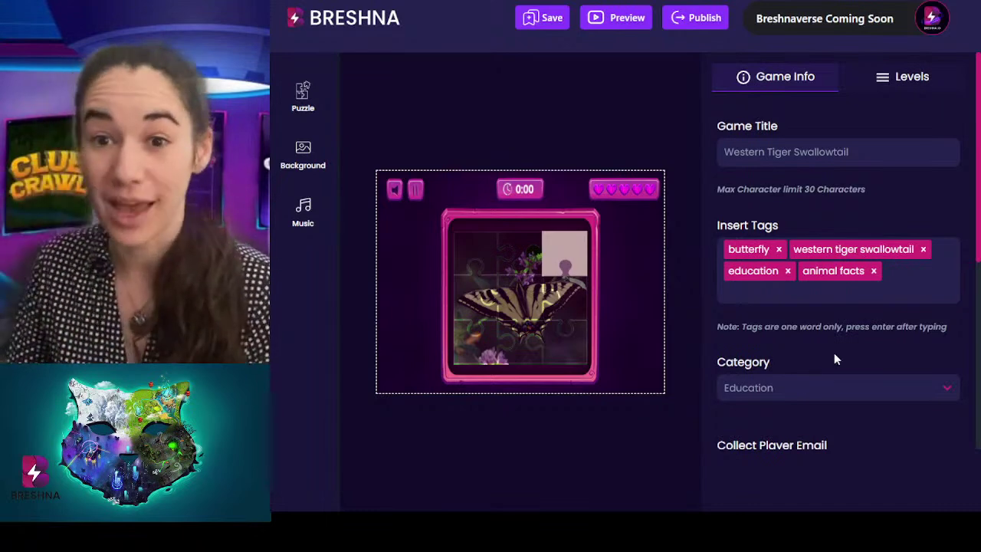
left_click(922, 81)
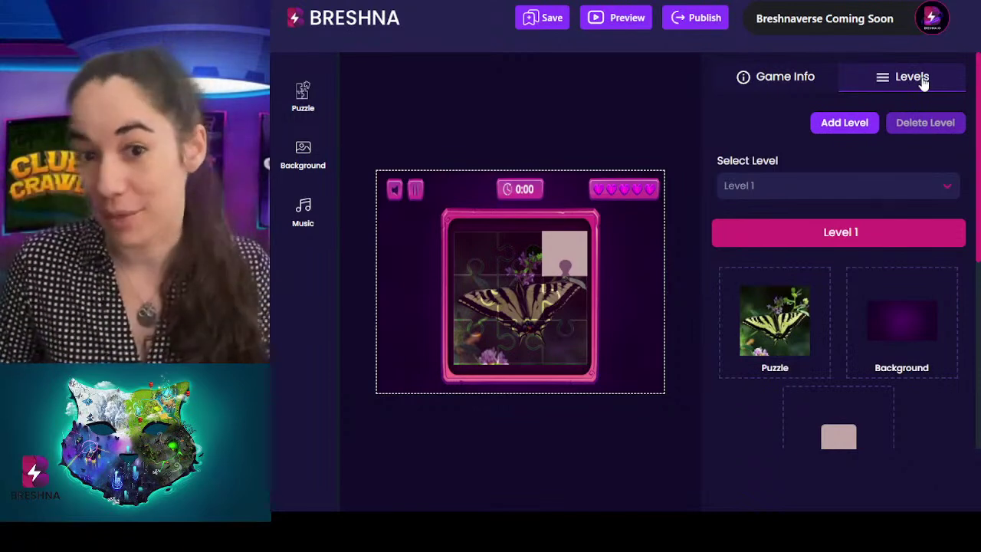
scroll(957, 202, "down", 1)
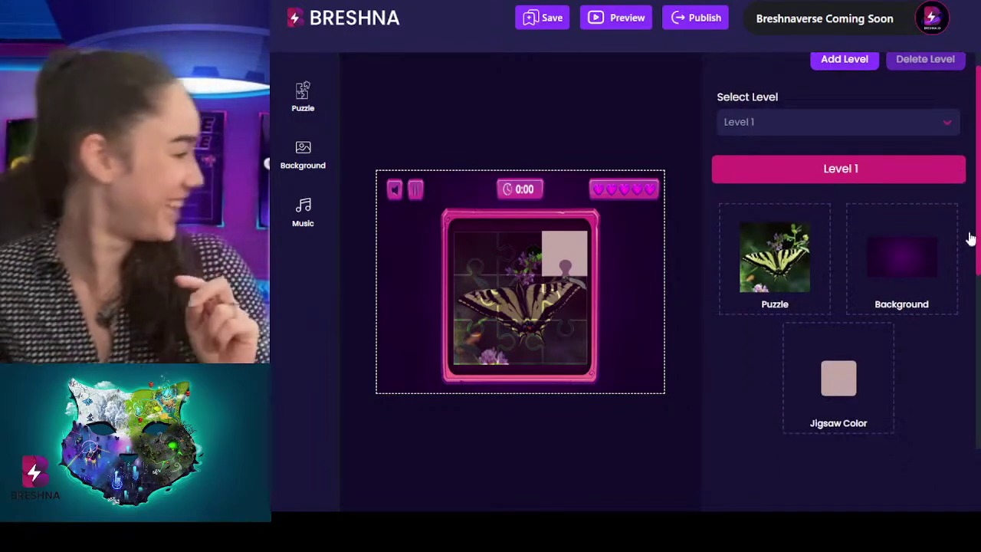